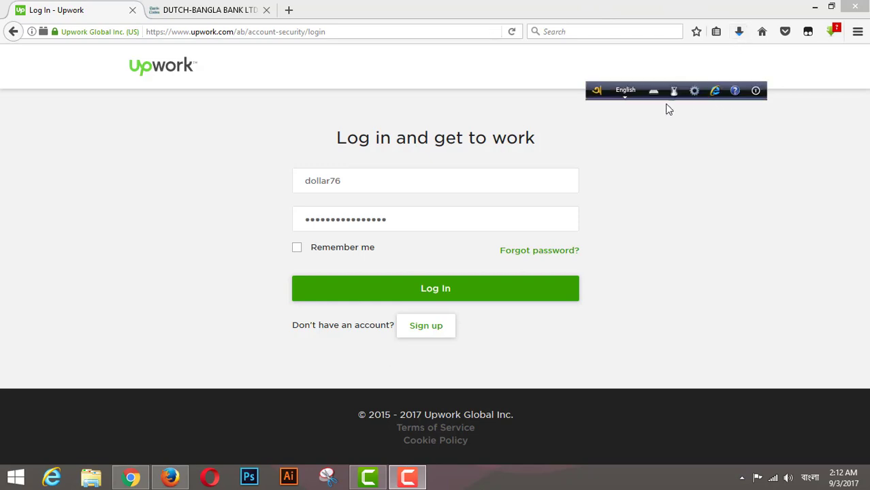
Move the language bar aside, check the entered username and password, and log in.
drag(595, 93, 694, 86)
click(358, 182)
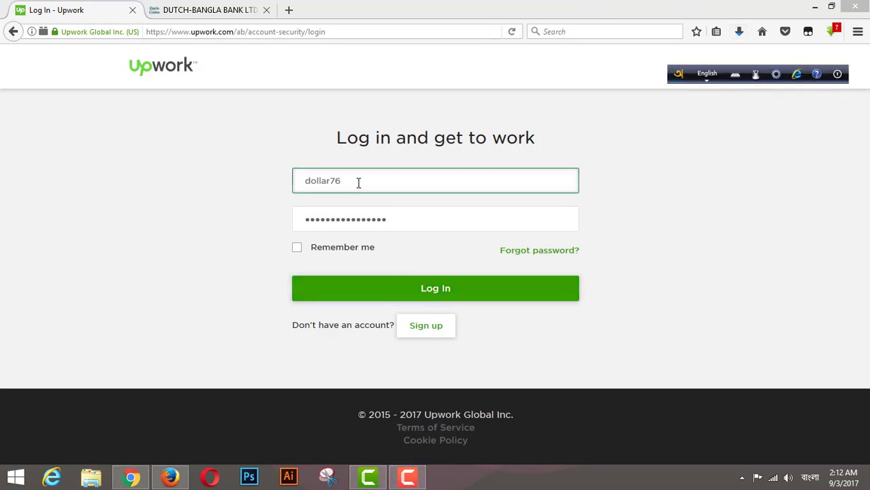
double_click(358, 182)
drag(415, 223, 291, 230)
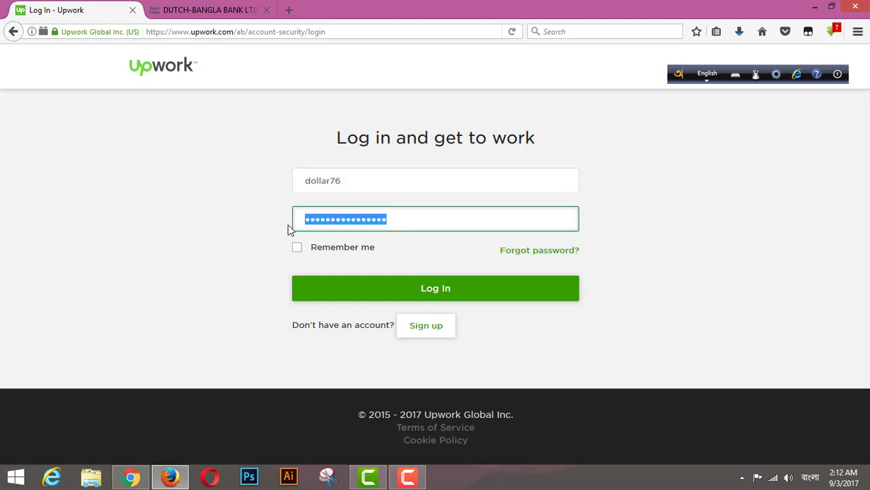
click(734, 289)
click(446, 294)
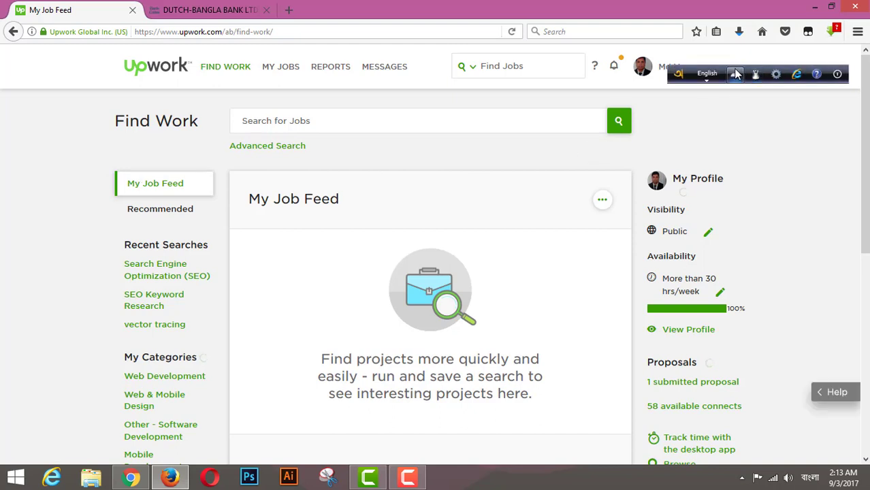
Open Settings from the profile dropdown menu.
drag(680, 76, 678, 10)
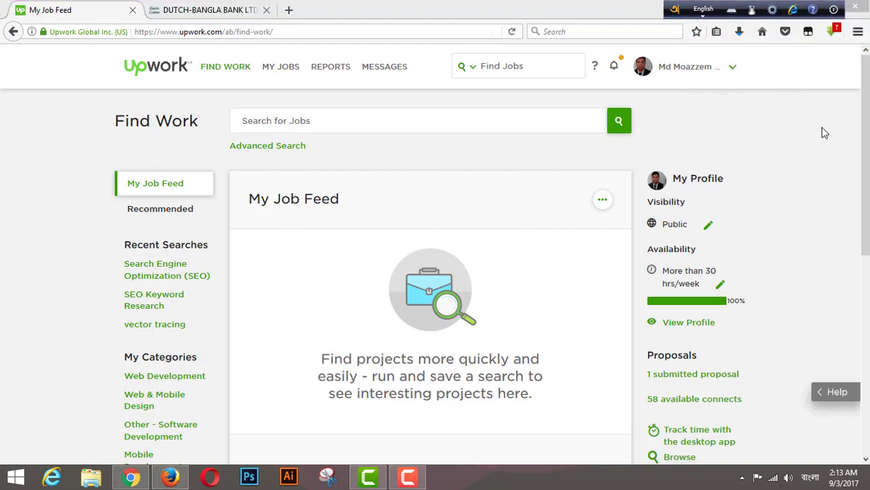
click(734, 71)
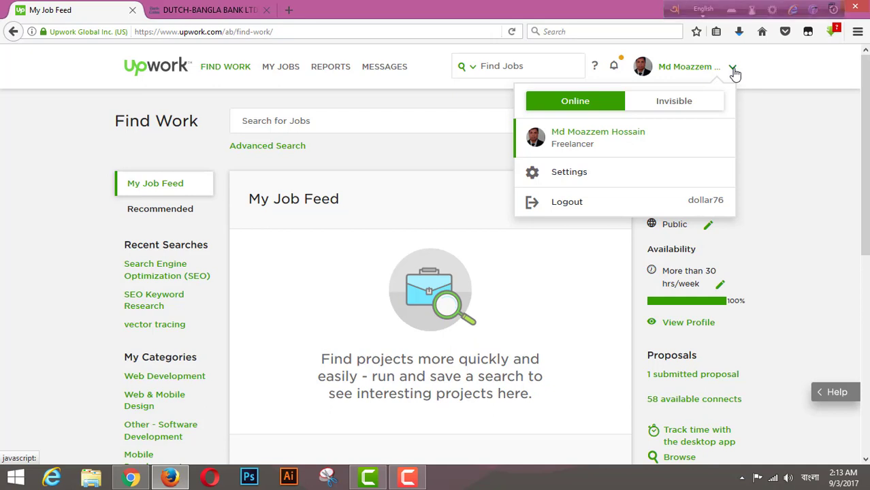
click(562, 178)
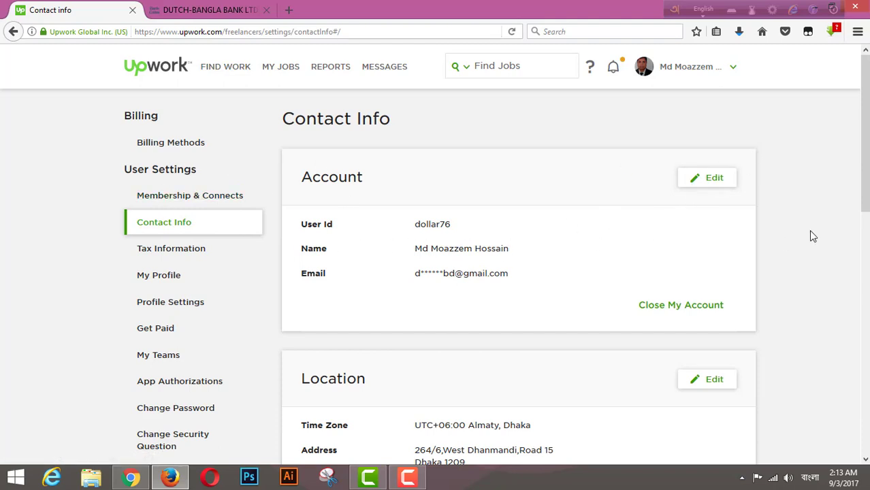
Open the Location section for editing, look over its fields, then cancel without changes.
scroll(669, 215, down, 1)
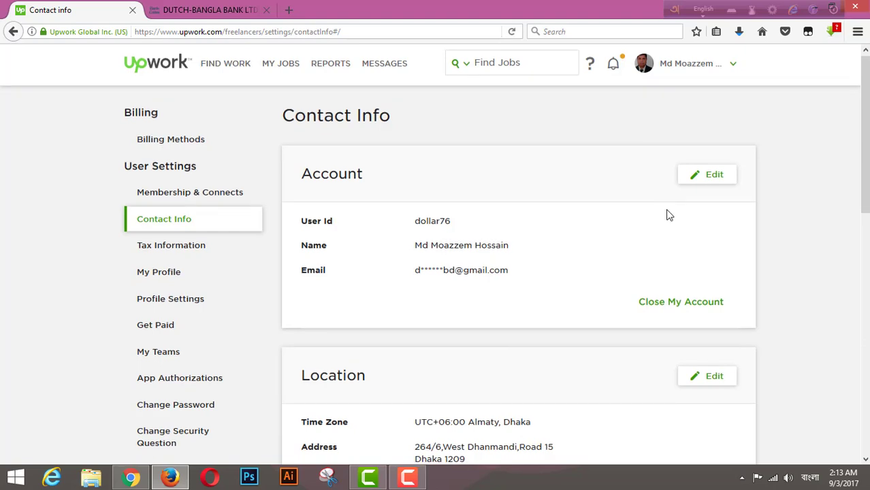
scroll(669, 215, down, 3)
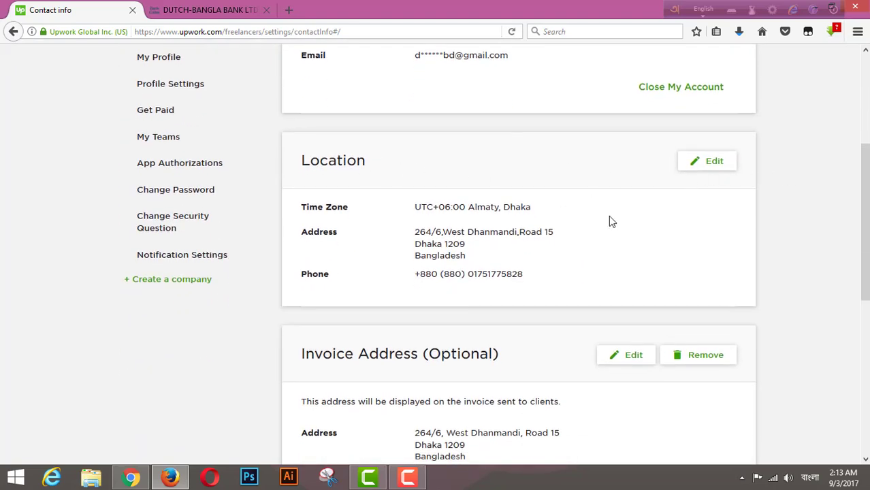
click(714, 170)
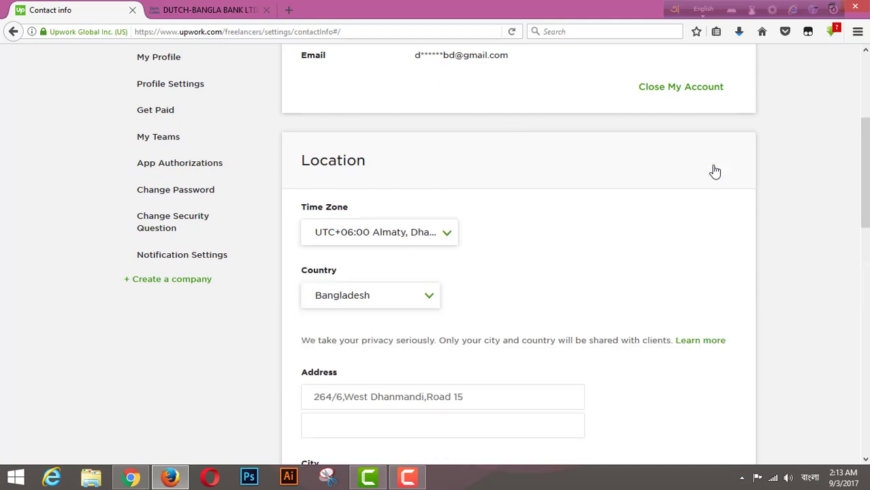
scroll(566, 297, down, 3)
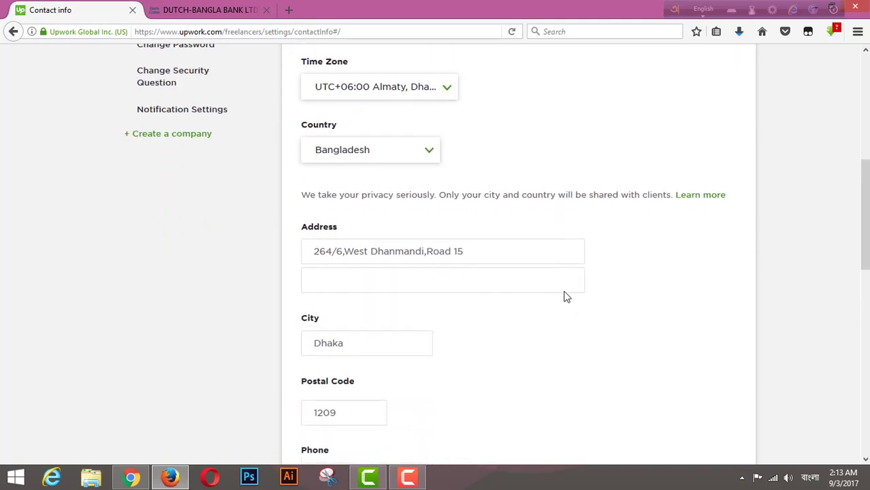
scroll(326, 331, down, 4)
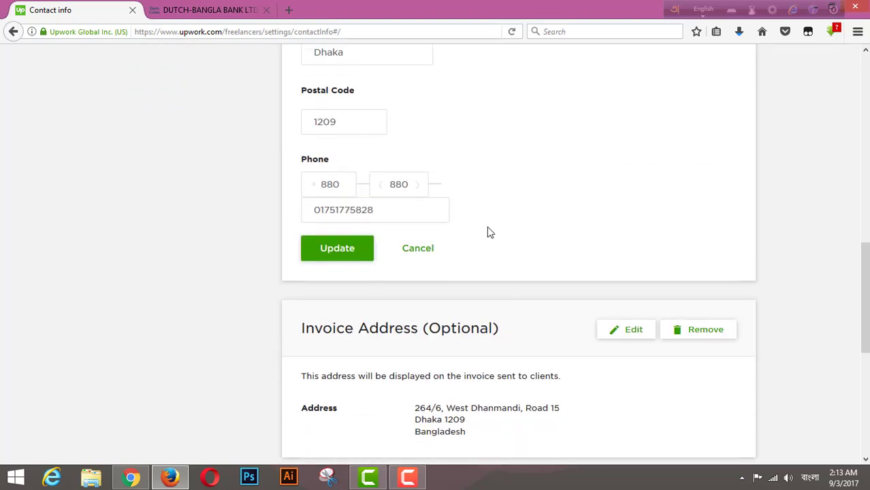
scroll(487, 233, up, 8)
scroll(486, 233, down, 3)
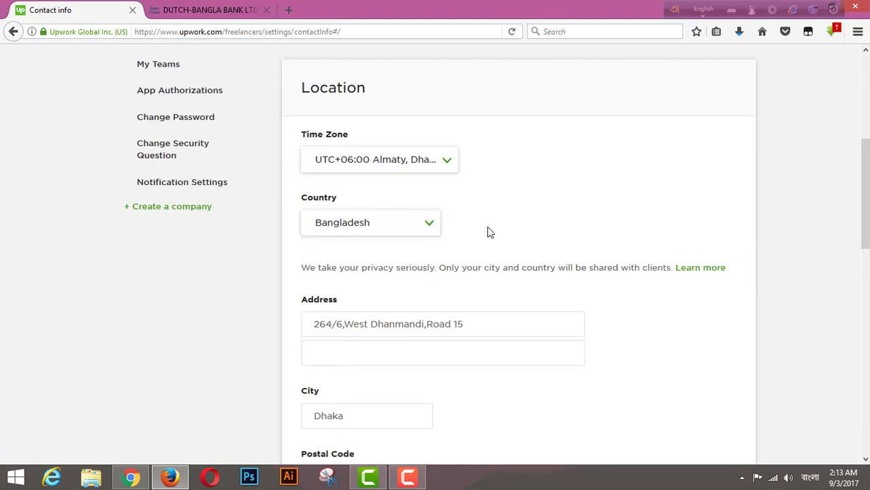
scroll(486, 233, down, 4)
click(413, 325)
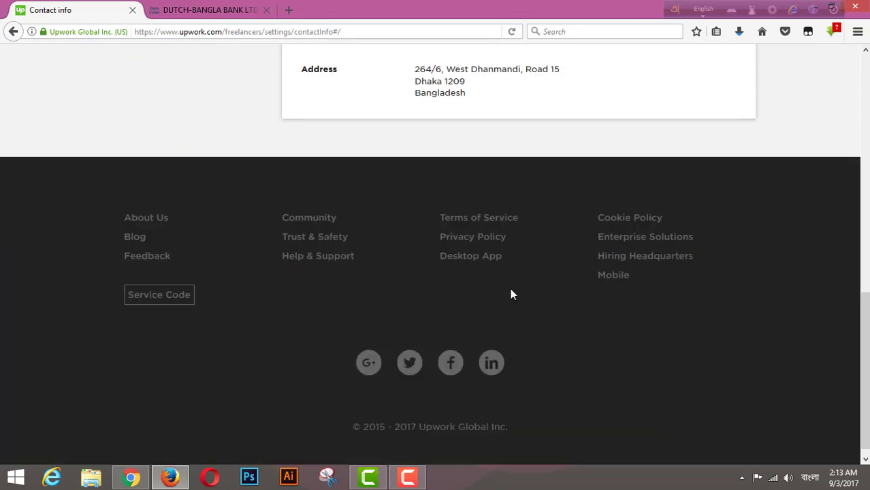
scroll(596, 189, up, 4)
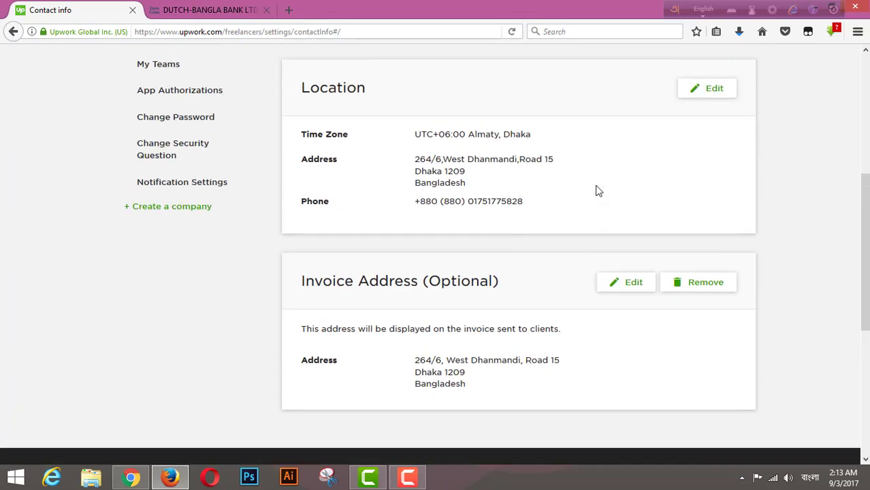
scroll(647, 185, up, 8)
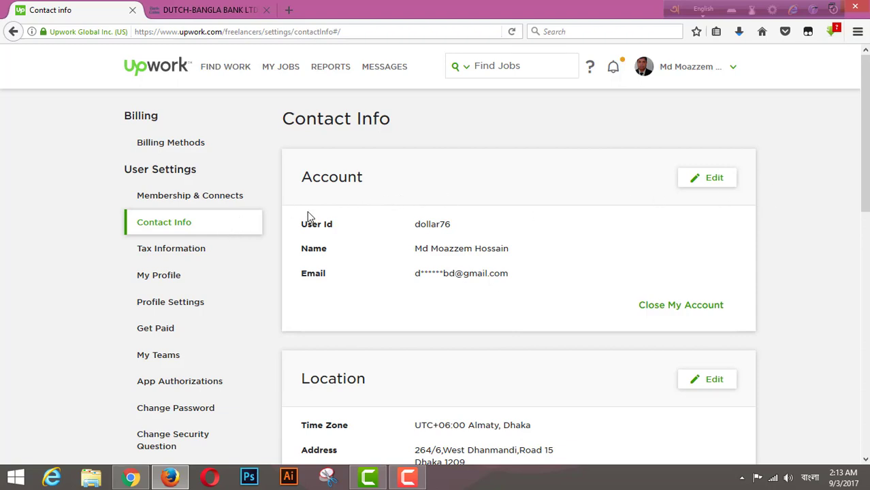
Review the Payment Details on Get Paid, then go to Tax Information.
click(163, 330)
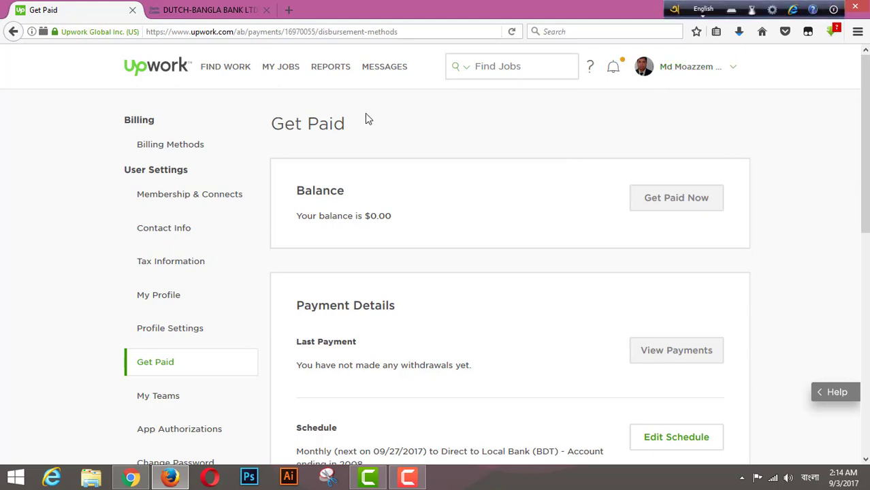
scroll(365, 118, down, 4)
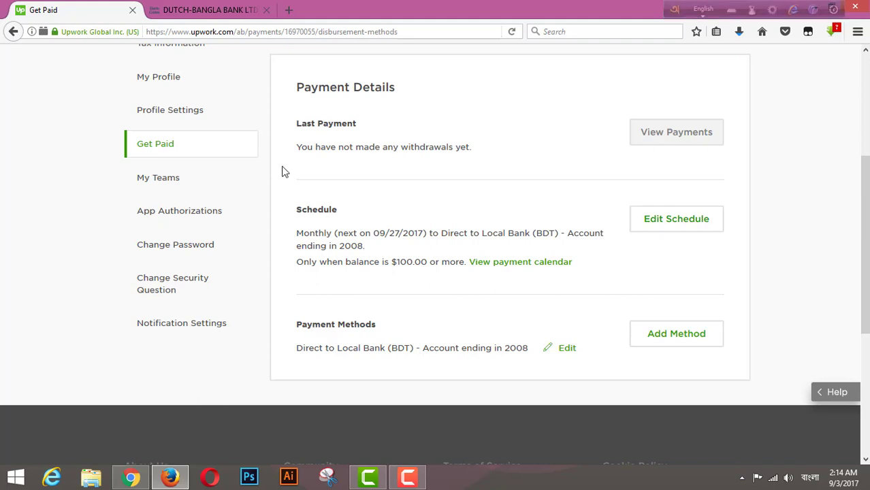
scroll(285, 173, up, 4)
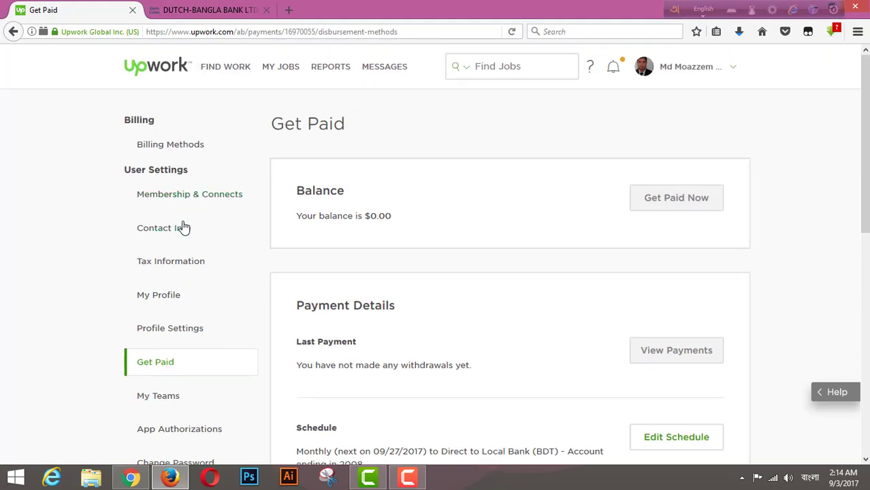
click(179, 266)
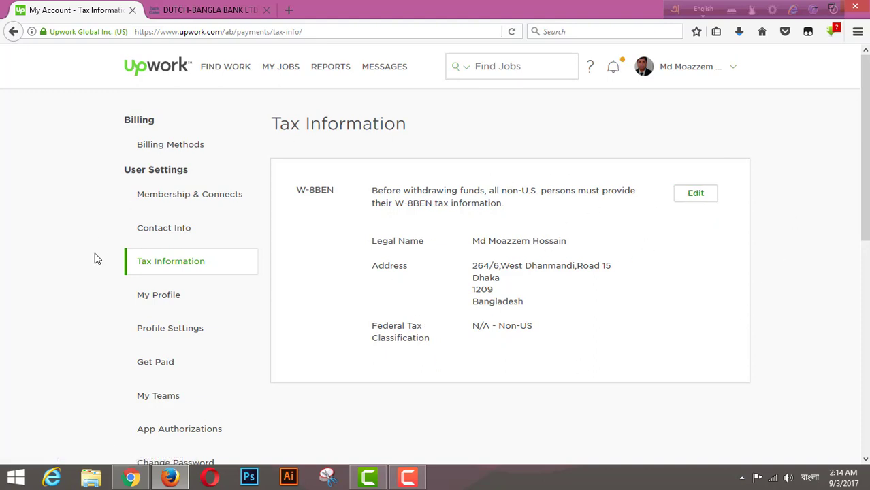
Go back to Get Paid and scroll to the Schedule and Payment Methods sections.
click(162, 365)
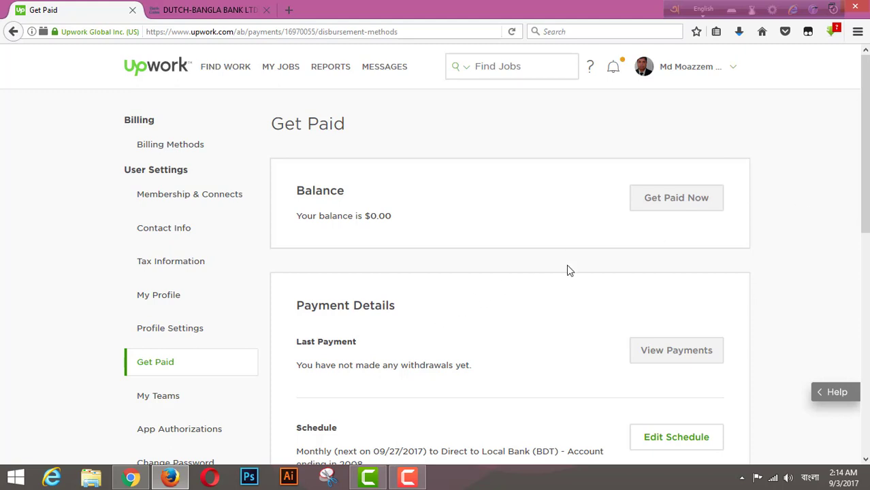
scroll(567, 270, down, 3)
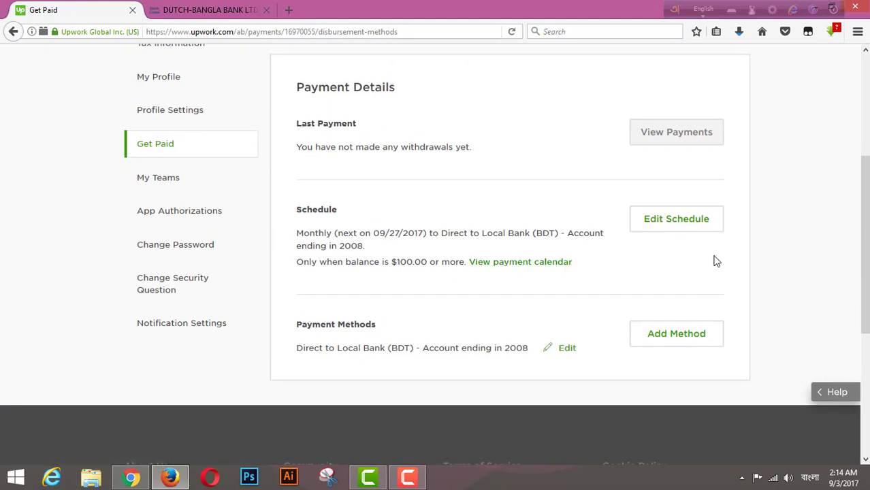
Edit the payment schedule, keeping DUTCH-BANGLA BANK as the payment method.
click(664, 227)
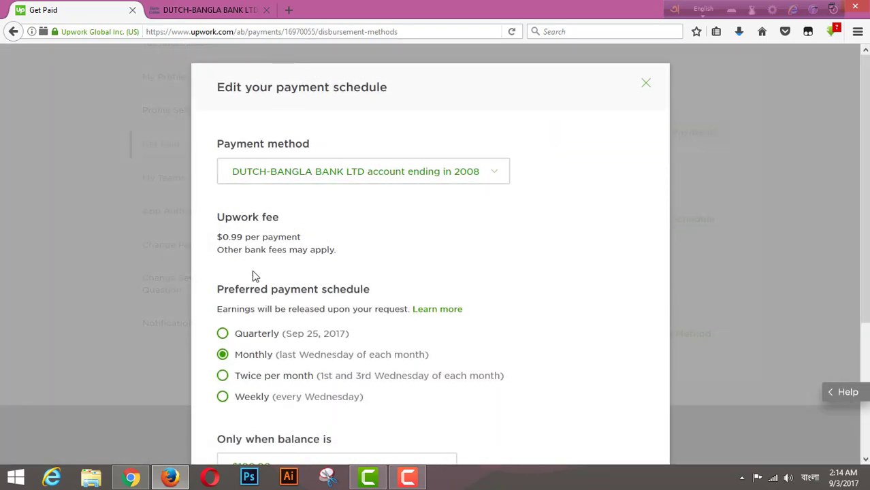
click(497, 178)
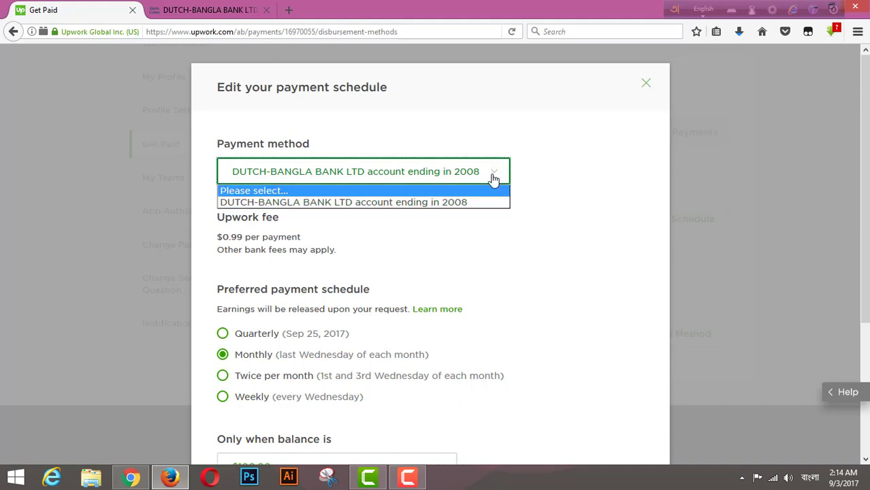
click(495, 174)
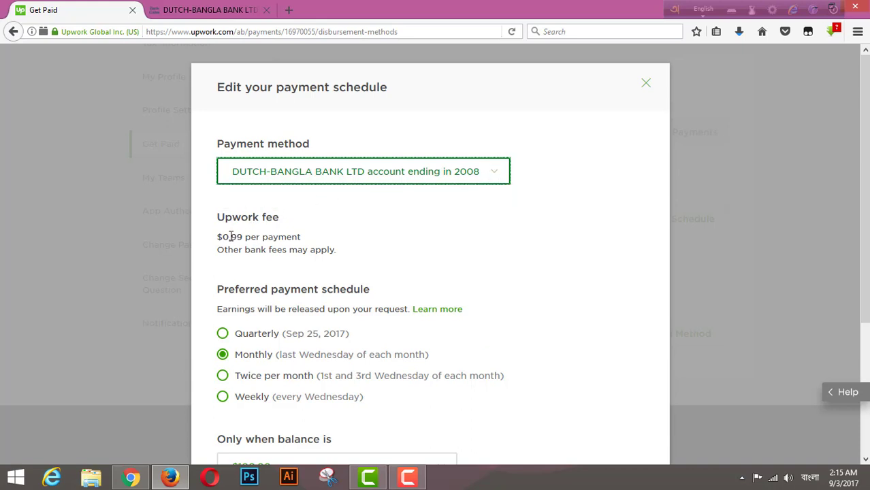
click(497, 175)
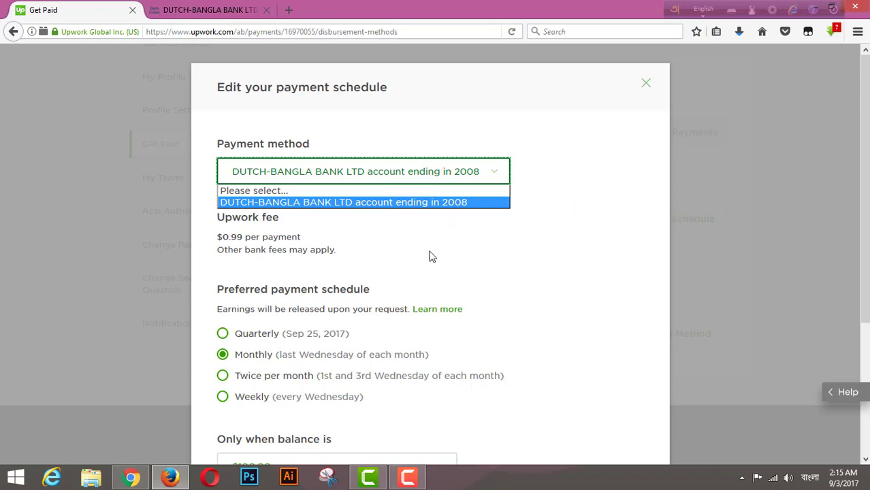
click(495, 177)
Keep the $100.00 or more minimum balance and save the Monthly schedule.
scroll(421, 303, down, 3)
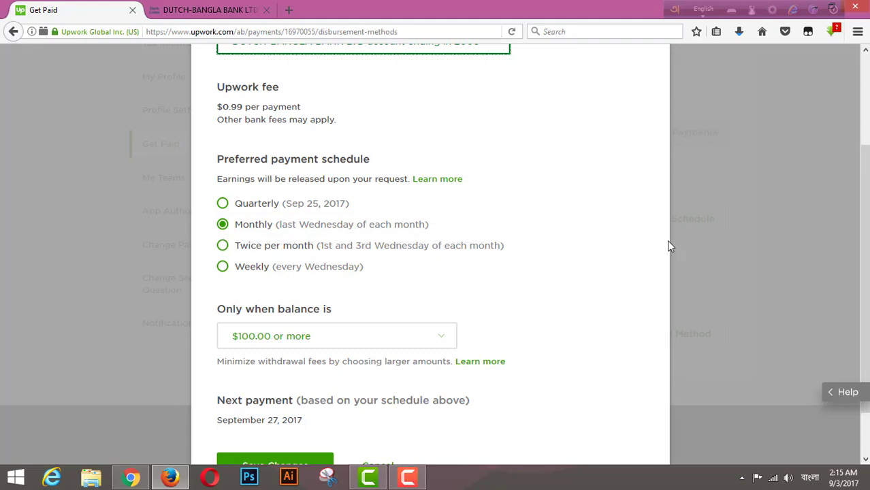
scroll(414, 334, down, 2)
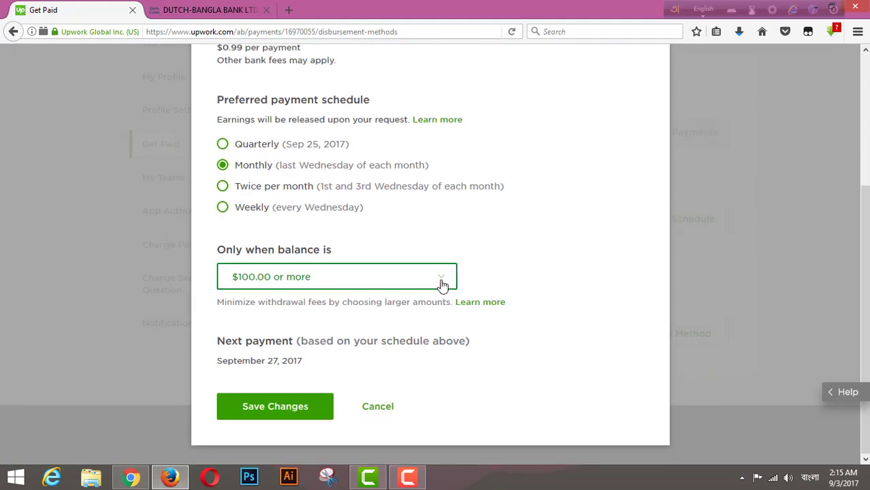
click(442, 284)
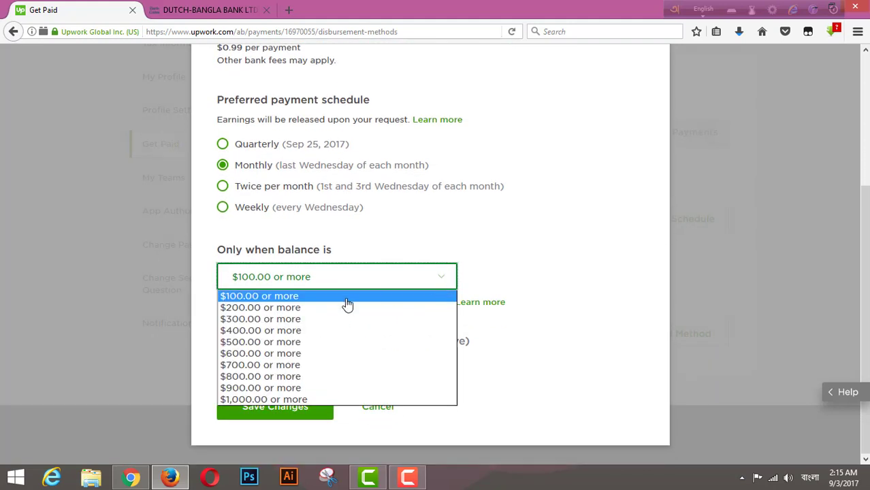
click(659, 304)
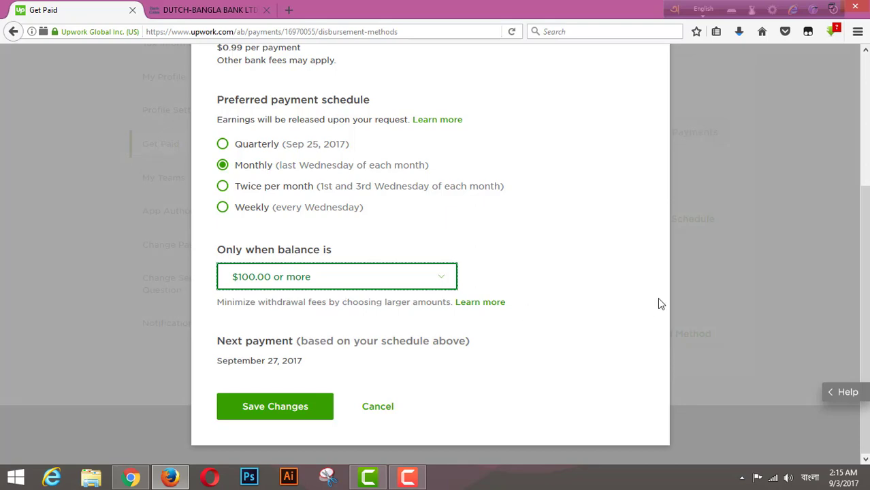
click(265, 415)
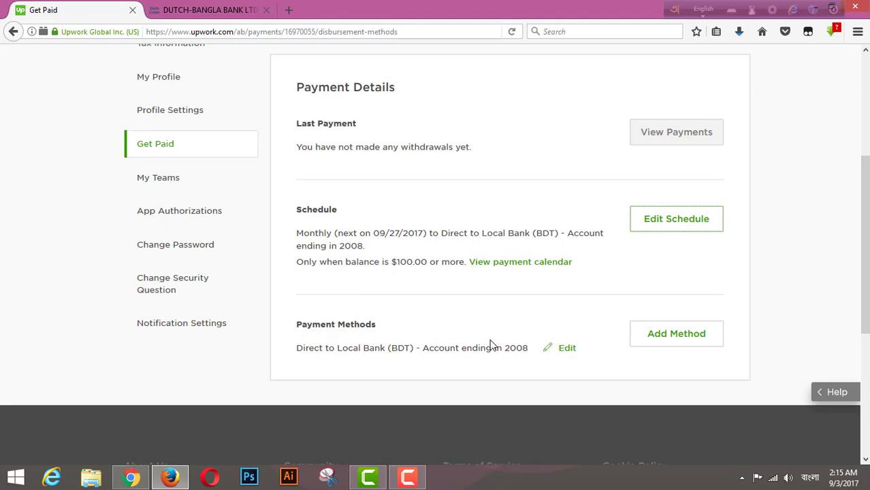
Browse the Add Method list of payment options, including Payoneer.
click(678, 340)
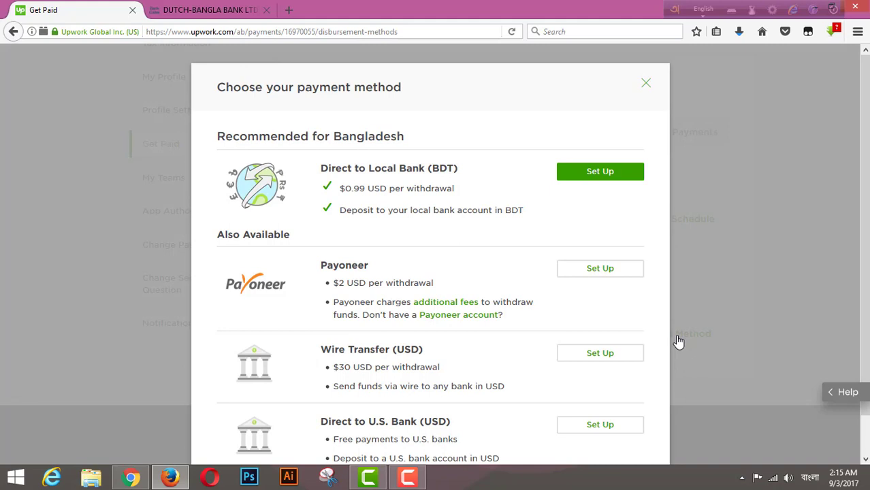
scroll(663, 135, down, 1)
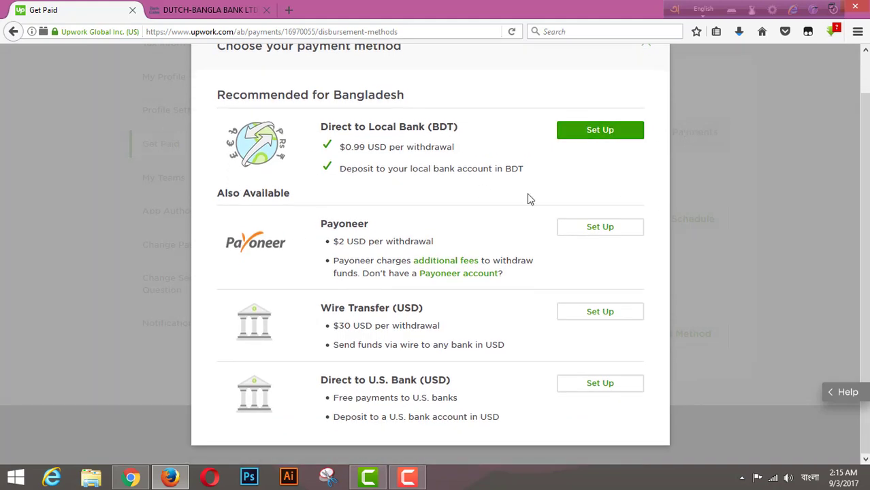
scroll(689, 190, up, 1)
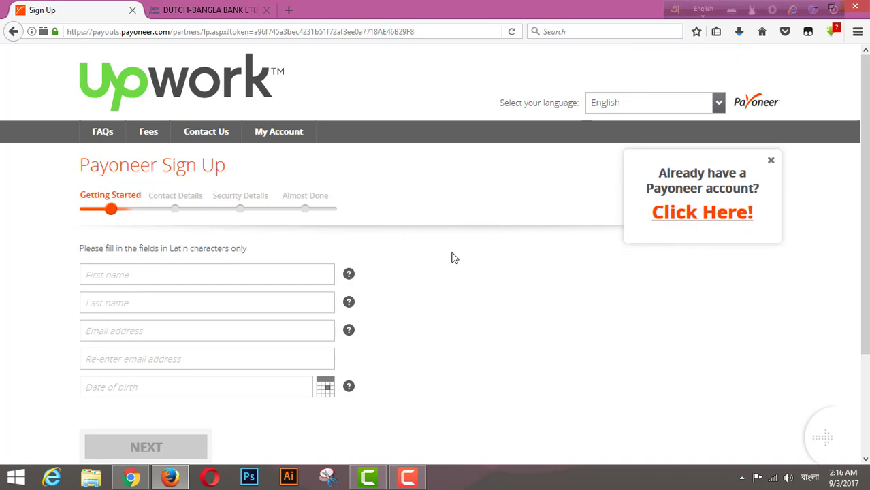
scroll(299, 282, down, 3)
scroll(299, 282, up, 3)
Leave the Payoneer sign-up and set up a Direct to Local Bank (BDT) method.
click(13, 32)
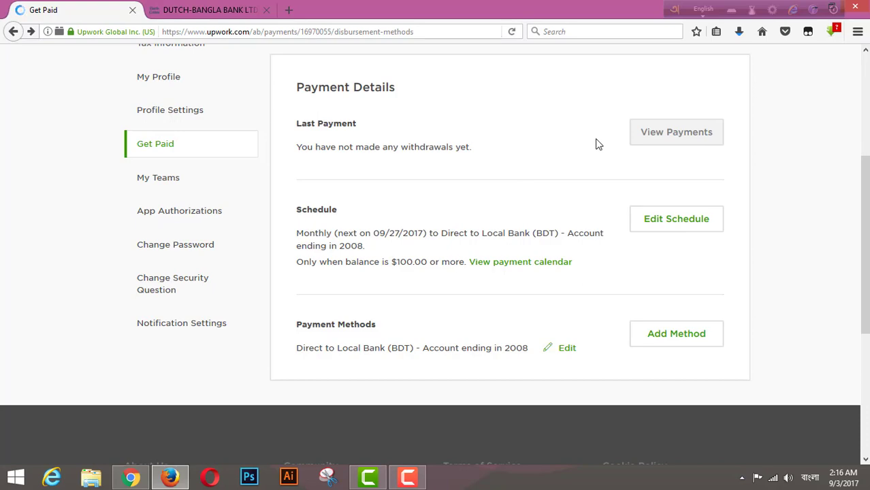
scroll(633, 164, down, 3)
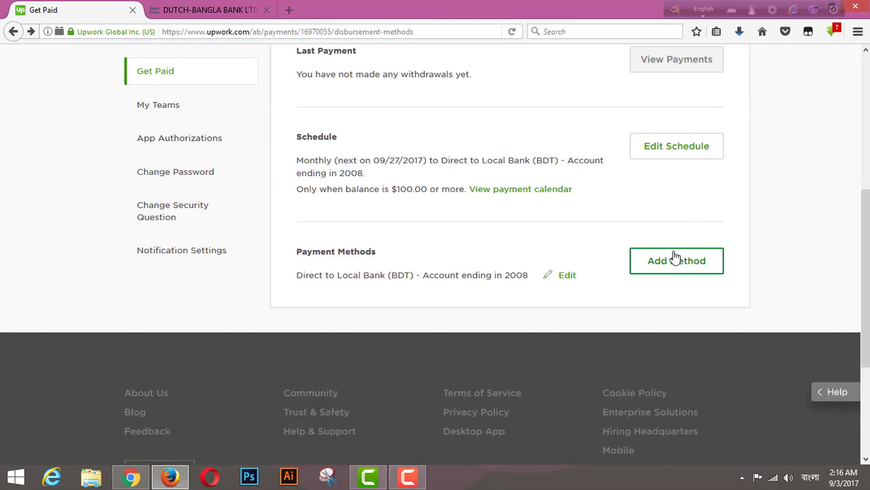
click(664, 270)
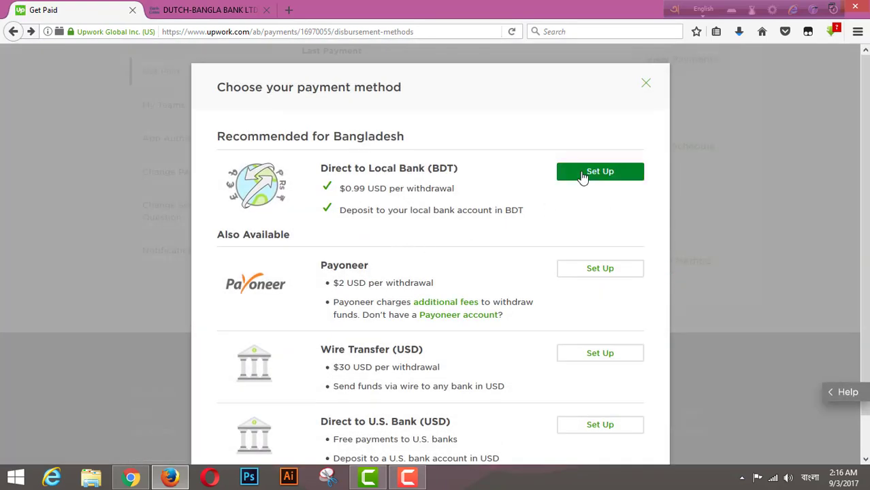
click(594, 173)
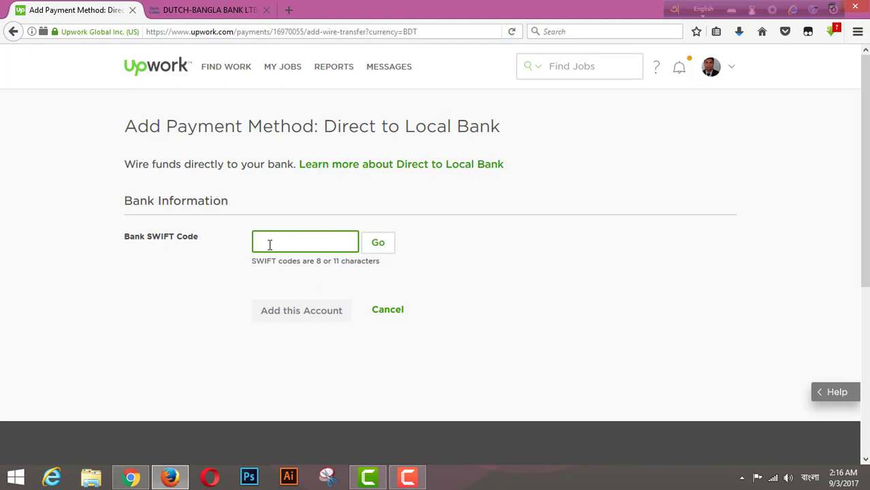
Switch to the browser tab listing DUTCH-BANGLA BANK LTD SWIFT codes.
click(225, 10)
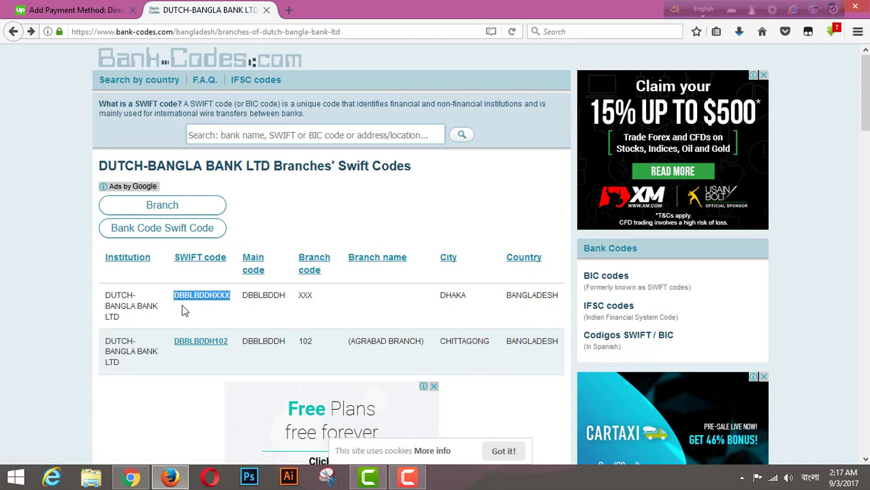
Copy the DBBLBDDHXXX SWIFT code from the bank-codes.com page.
right_click(216, 302)
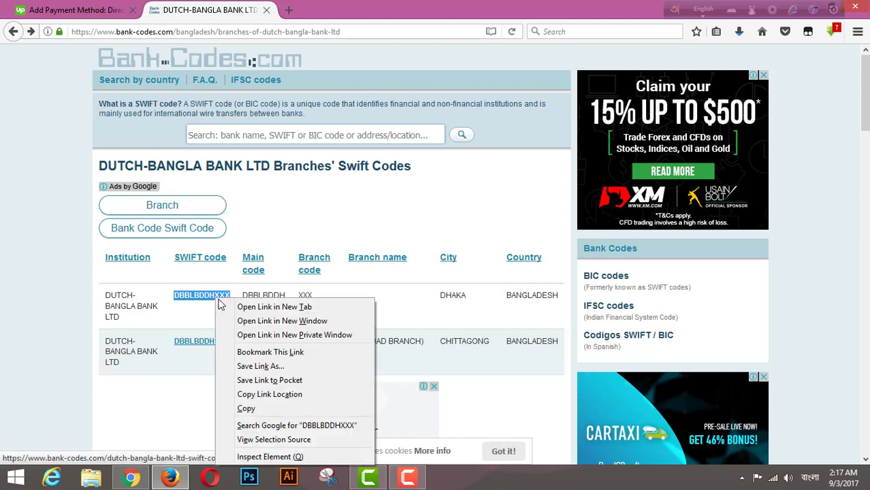
click(256, 408)
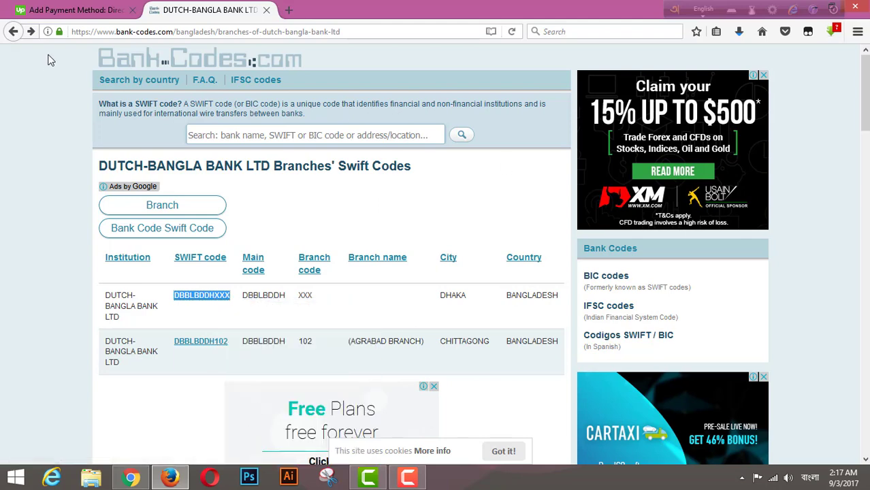
click(12, 32)
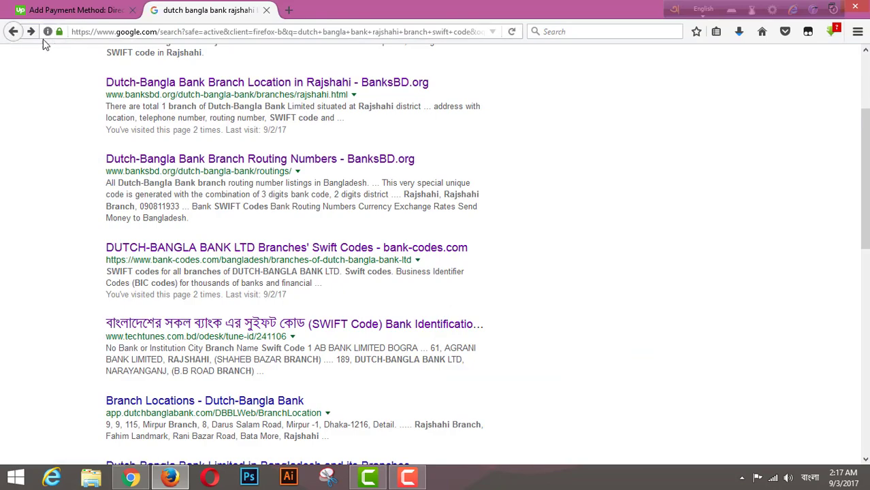
click(30, 32)
Paste the code into Upwork's SWIFT field and look it up as DUTCH-BANGLA BANK LTD.
click(75, 10)
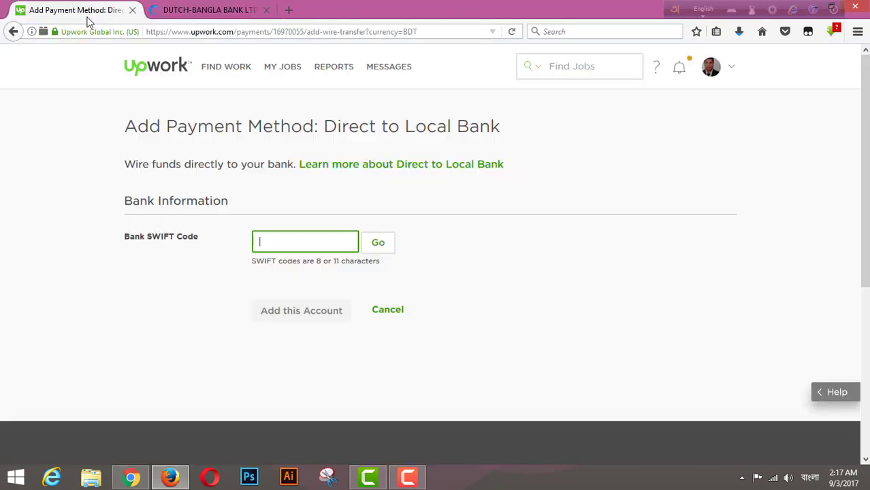
right_click(267, 242)
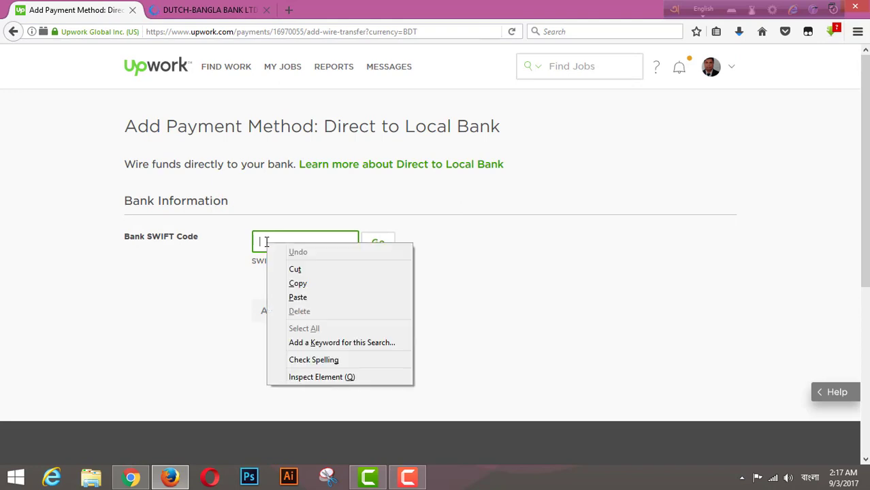
click(300, 297)
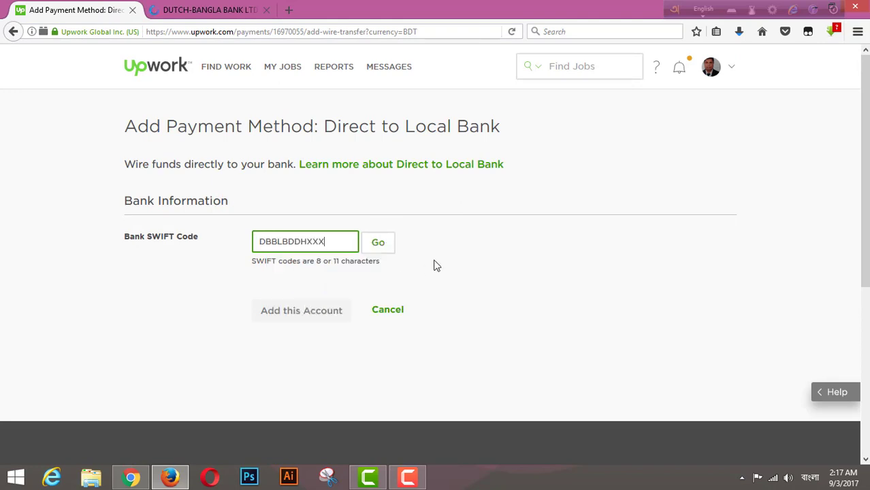
click(378, 247)
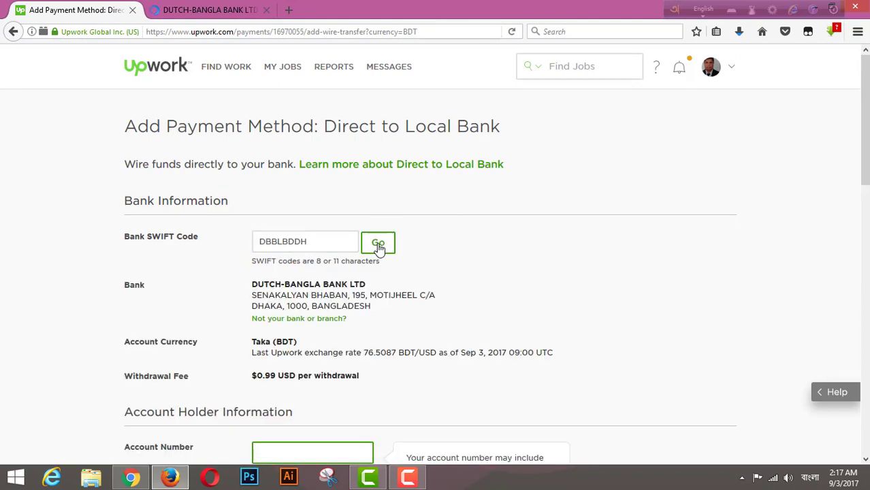
scroll(380, 259, down, 2)
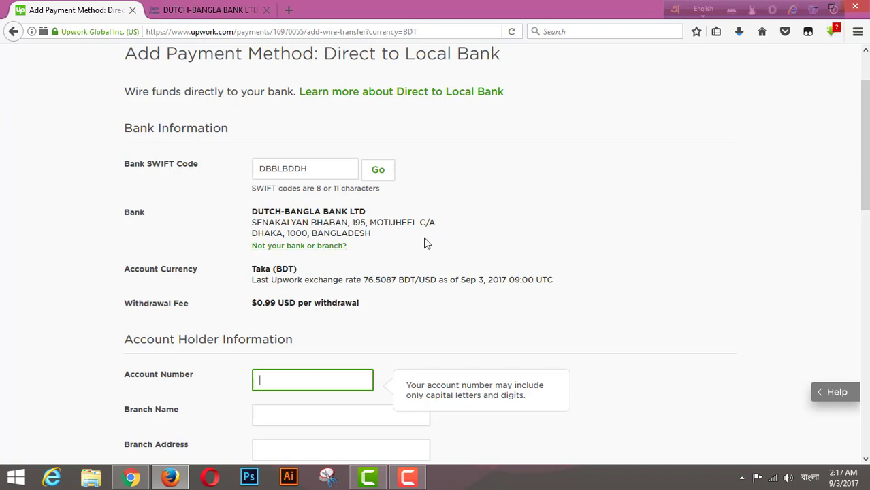
scroll(493, 214, down, 3)
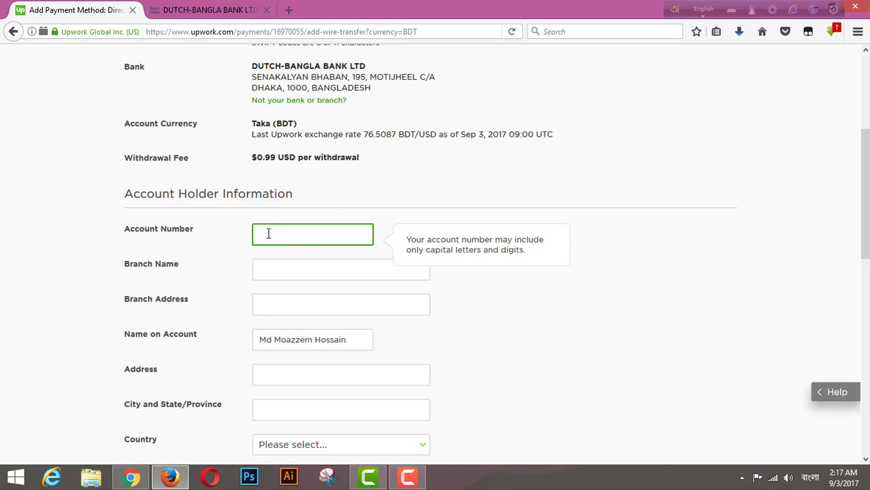
scroll(279, 320, down, 4)
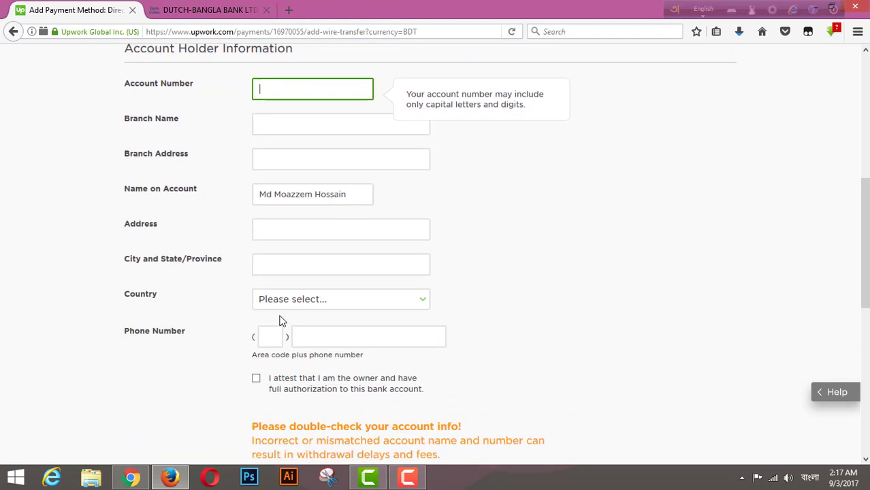
scroll(282, 320, up, 4)
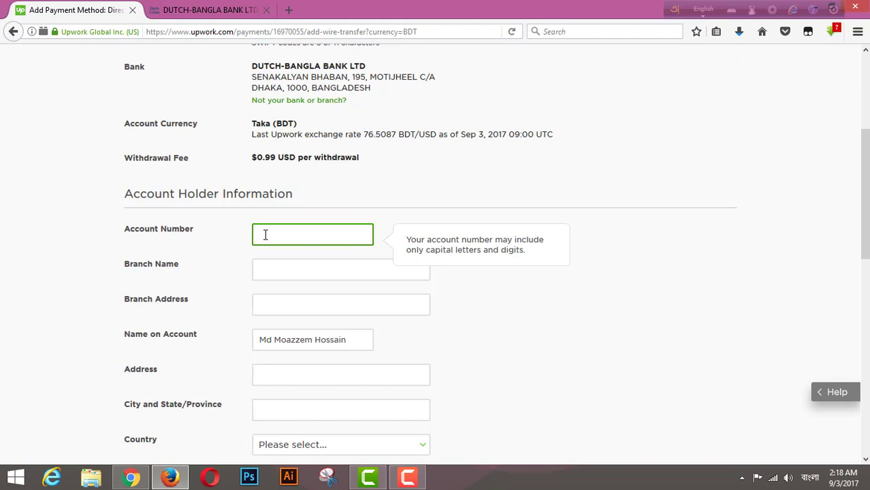
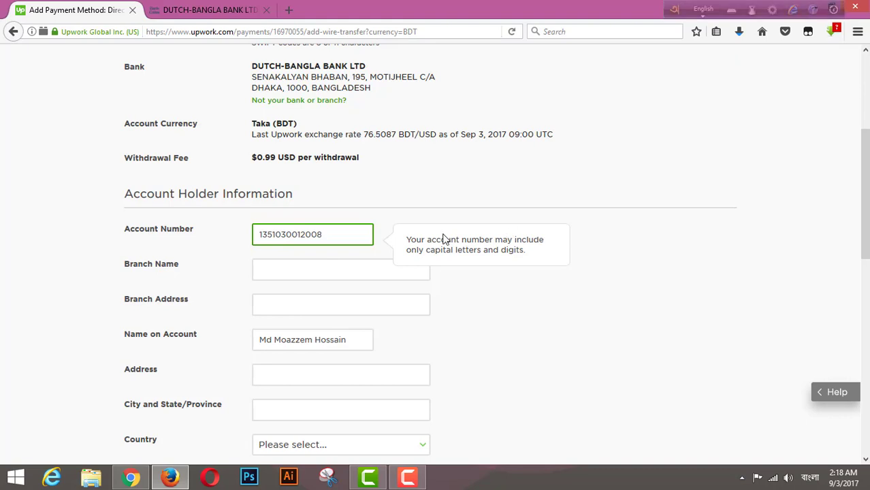
Enter the bank account number, branch name Rajshahi and branch address 'Rajshahi, City'.
click(284, 268)
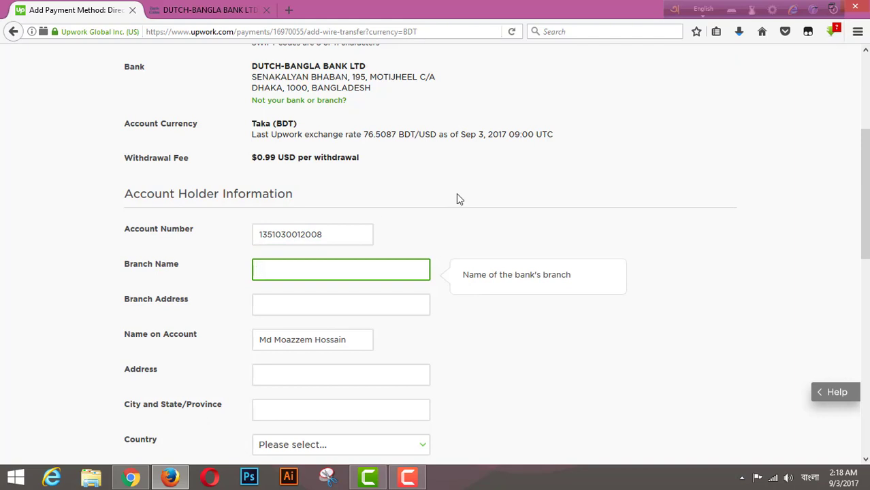
text(Rajshahi)
click(271, 304)
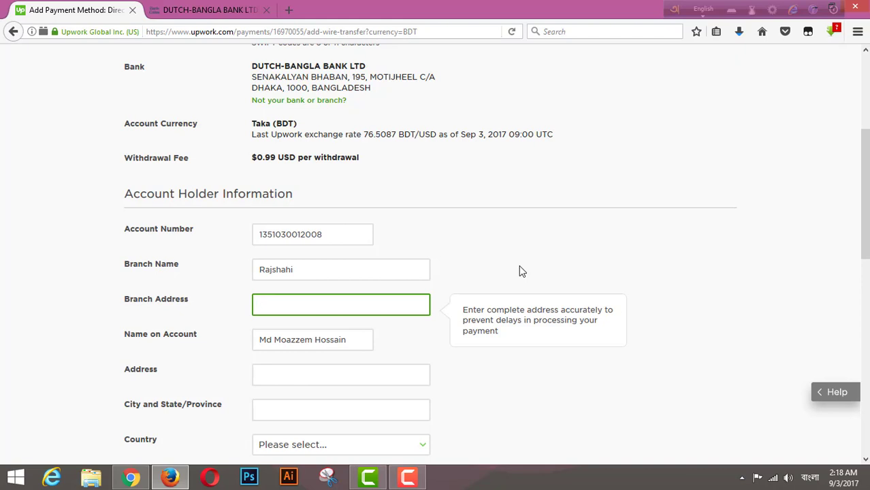
text(R)
text(af)
text(shai)
text(y)
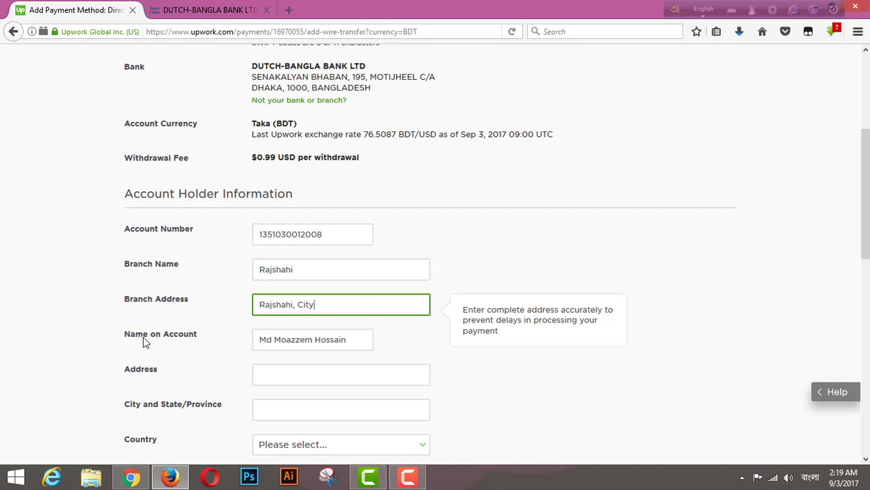
scroll(534, 332, down, 4)
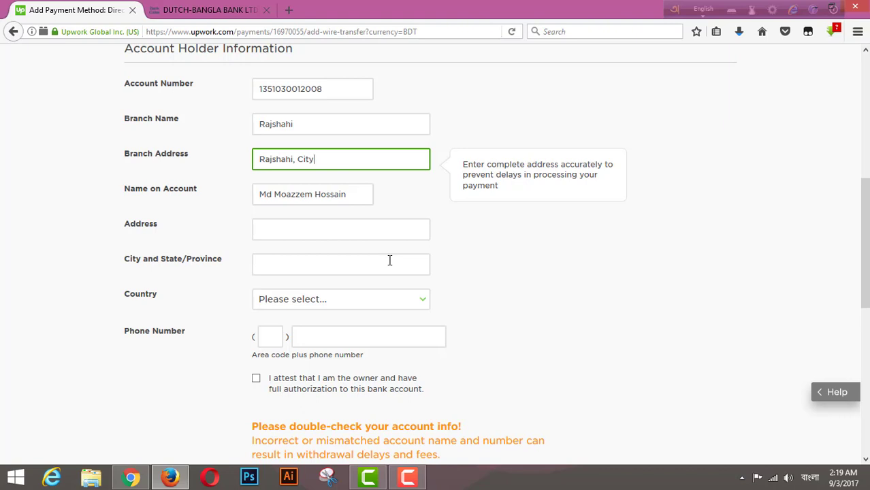
Enter the account holder's street address, correcting the typos.
click(277, 231)
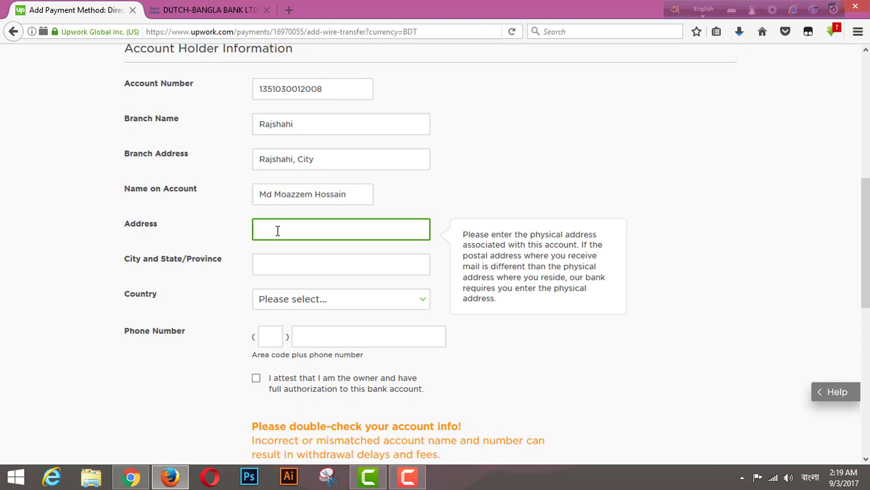
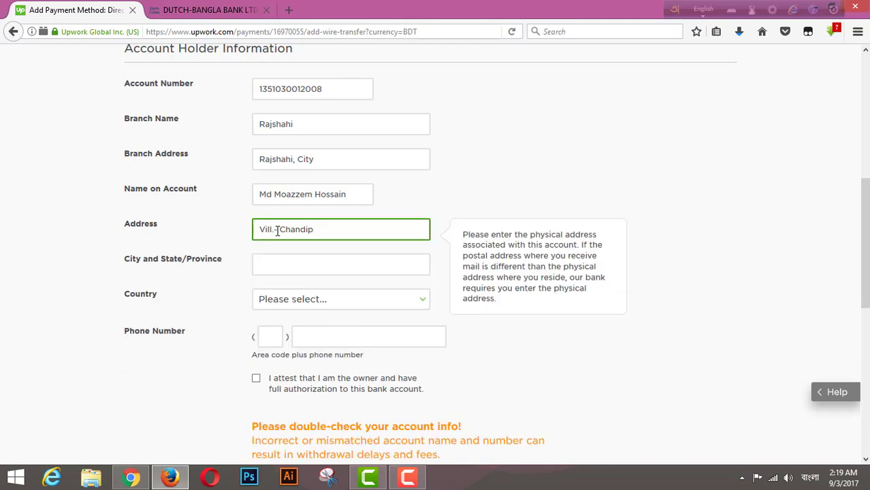
Set the city and state/province field to Rajshahi.
click(271, 262)
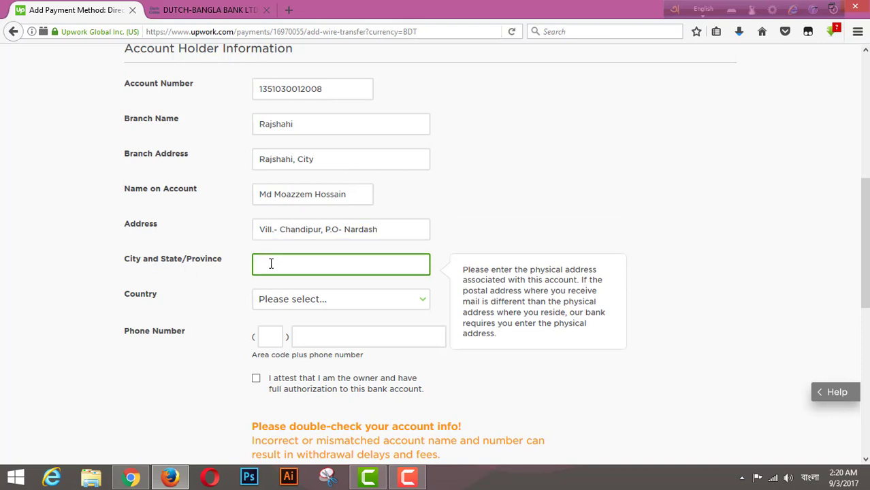
text(F)
key(BackSpace)
text(ra)
key(BackSpace)
key(BackSpace)
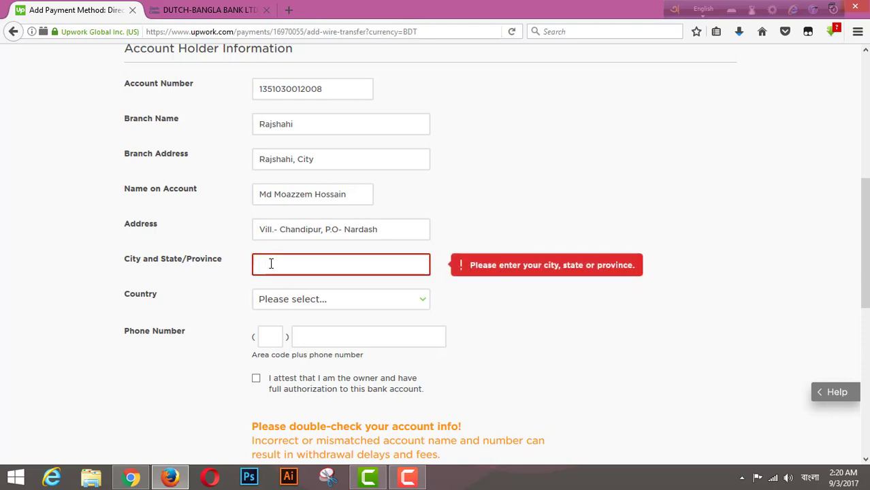
text(RA)
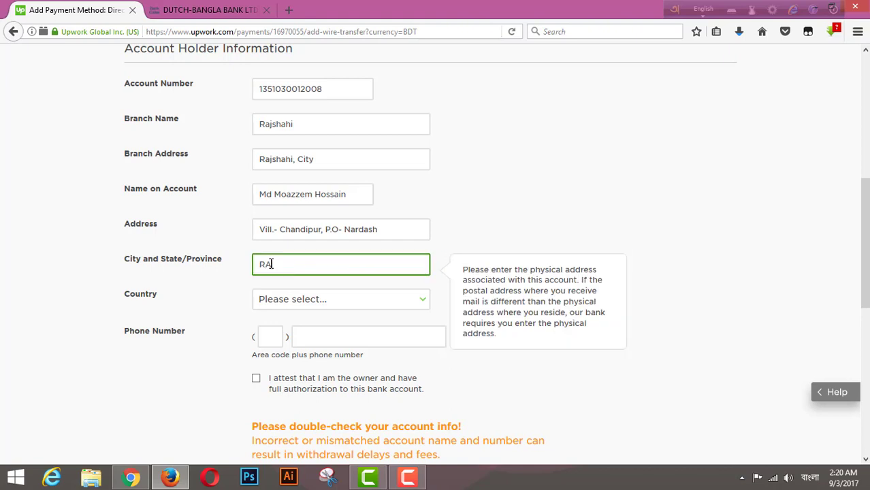
key(BackSpace)
text(ajshahi)
Choose Bangladesh as the country.
click(425, 299)
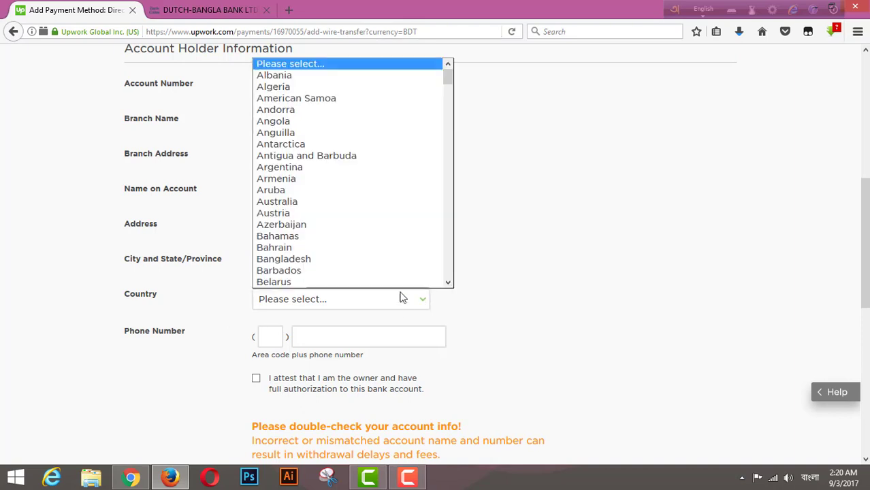
click(312, 260)
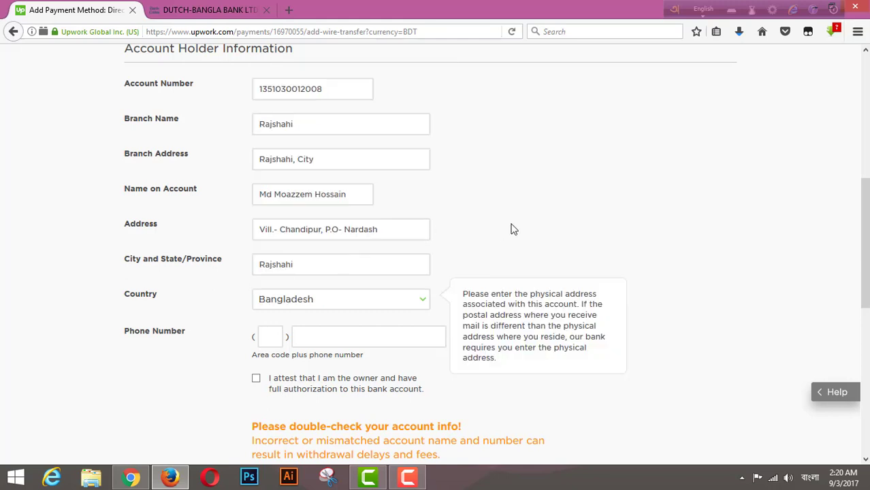
scroll(514, 229, down, 2)
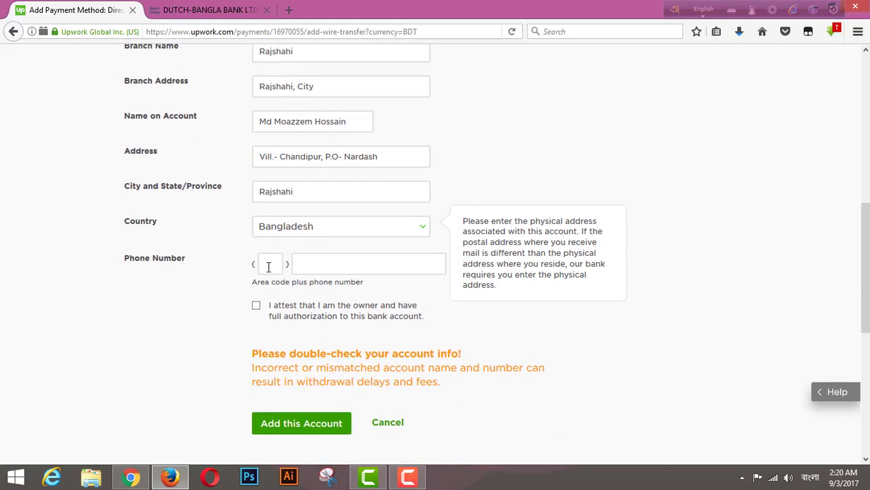
Enter area code 880 without the plus, then the account holder's phone number.
click(268, 265)
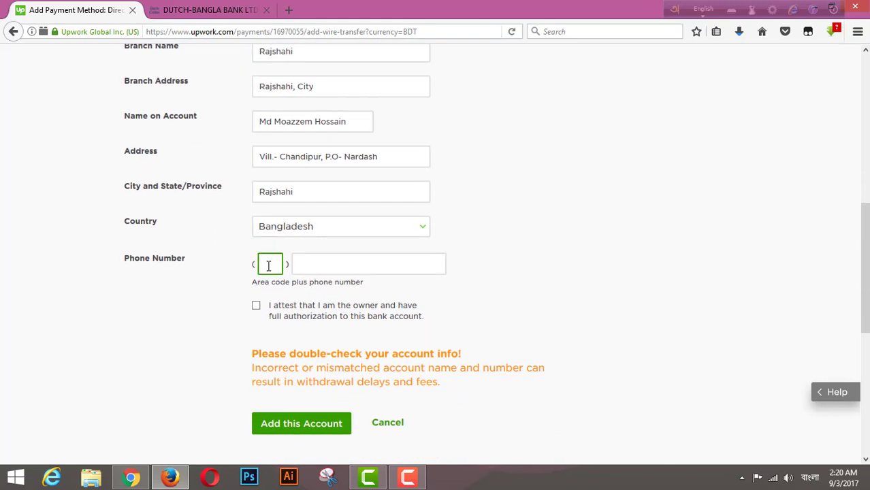
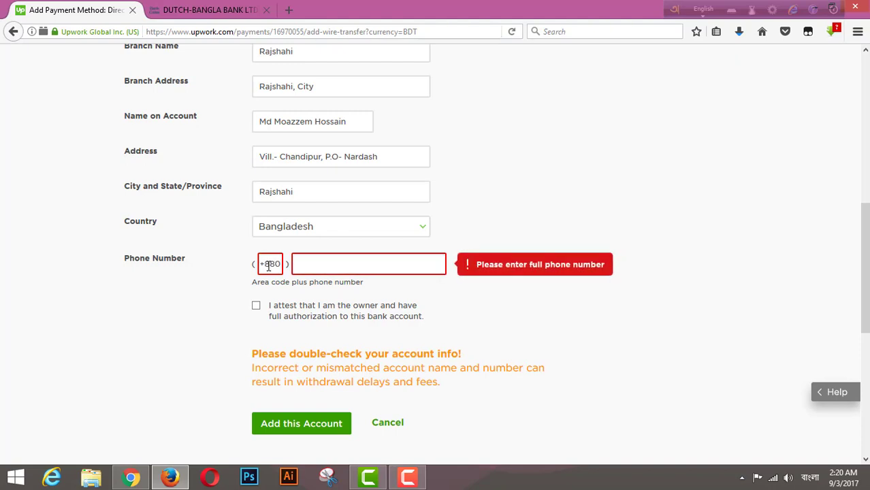
click(354, 264)
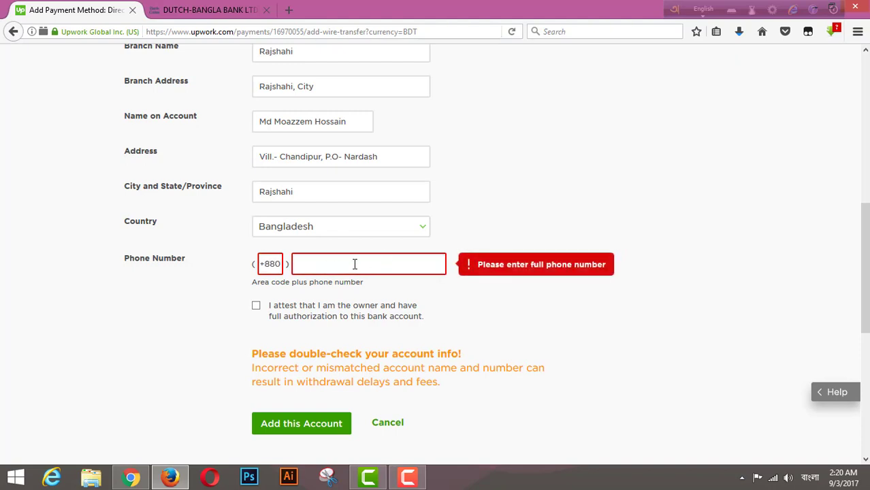
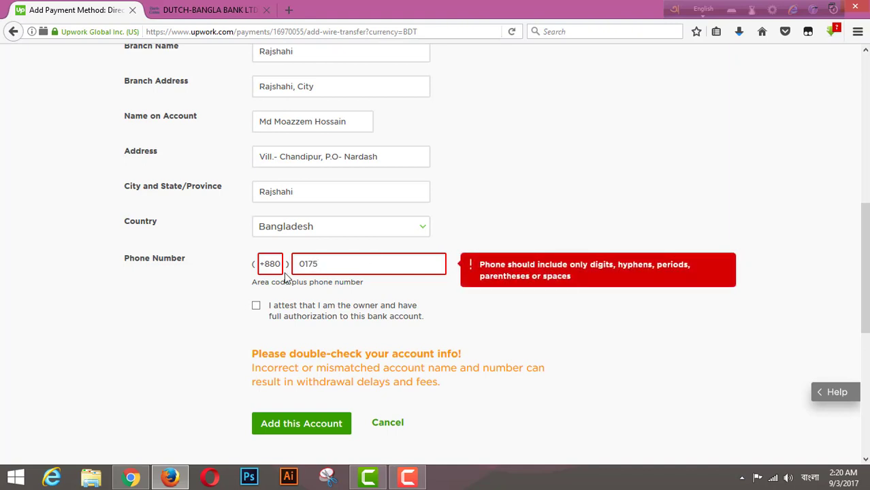
click(267, 263)
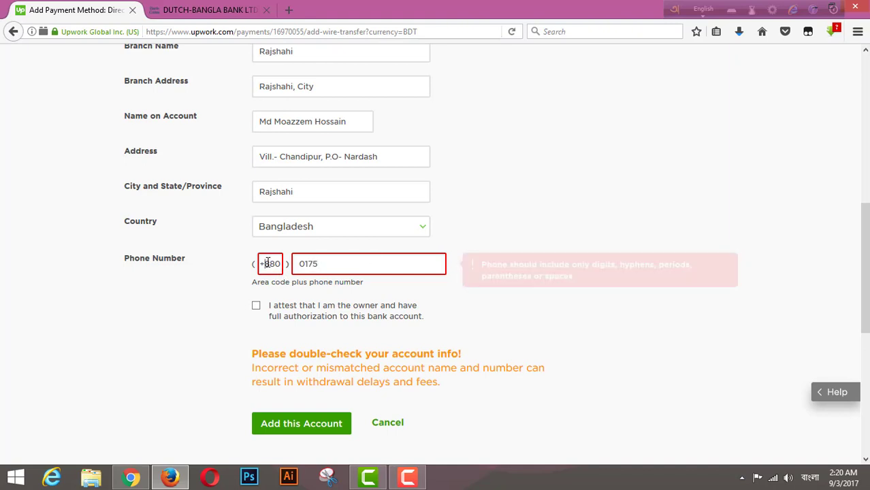
key(BackSpace)
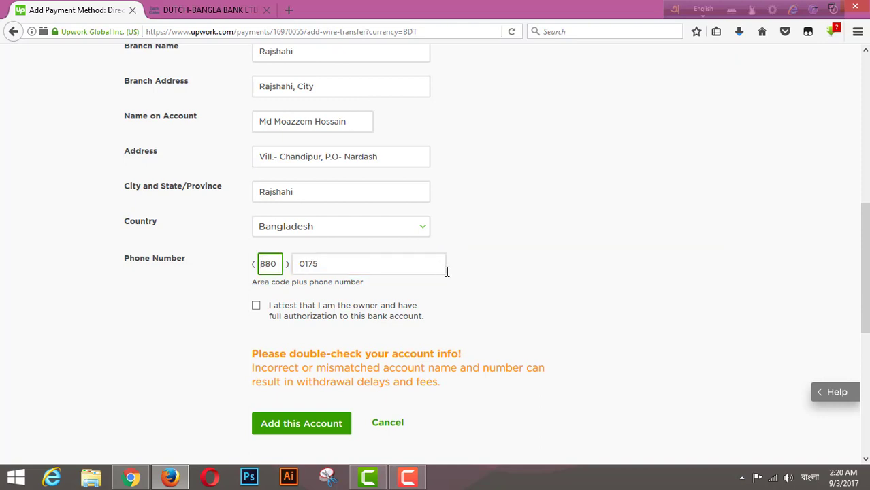
click(333, 270)
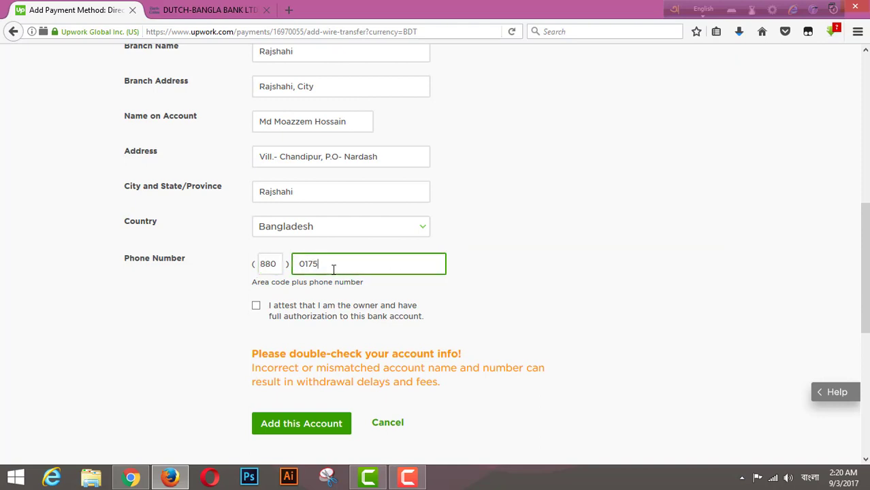
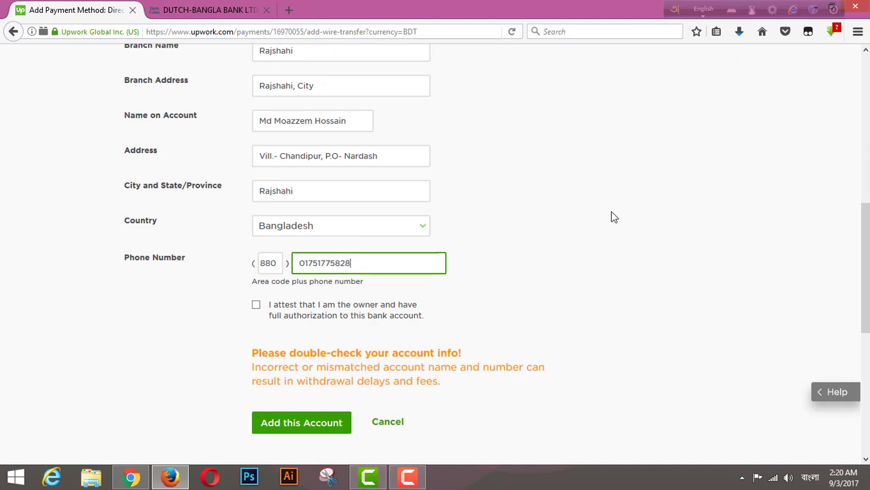
scroll(610, 216, down, 2)
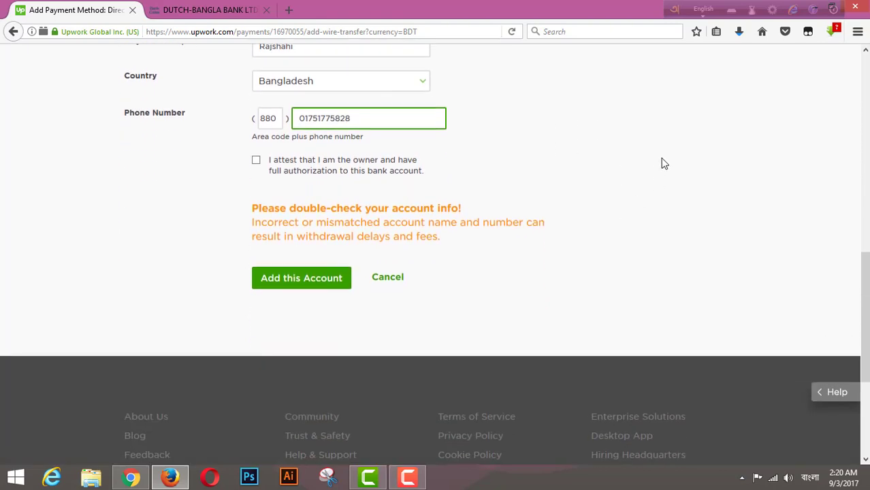
Tick the 'I attest that I am the owner' checkbox and review the whole form.
click(256, 161)
scroll(497, 126, up, 1)
scroll(497, 126, up, 4)
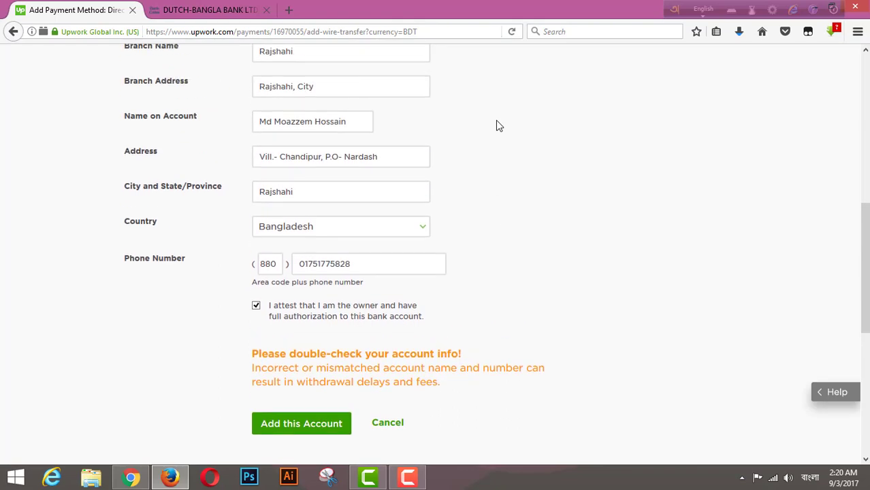
scroll(453, 130, up, 4)
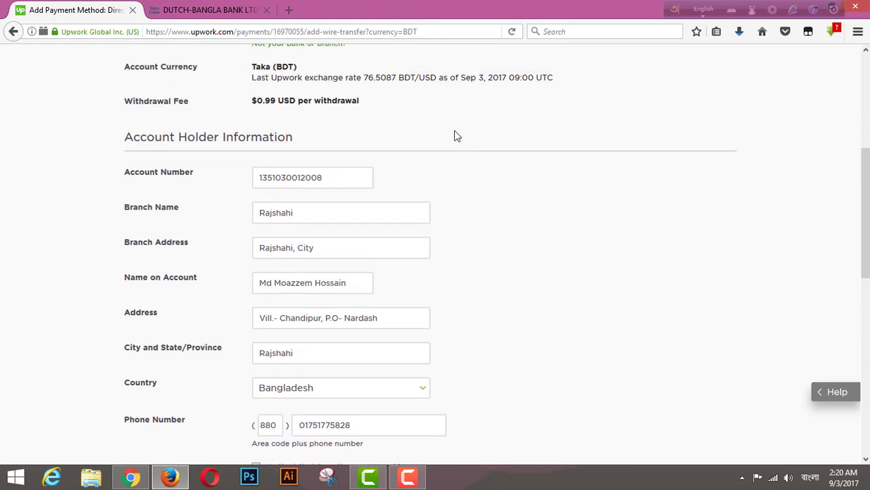
scroll(314, 147, down, 6)
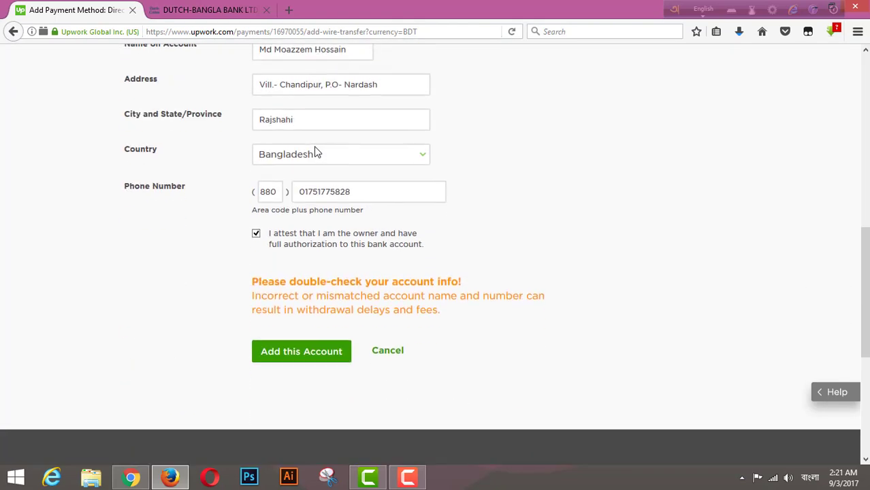
scroll(314, 146, up, 4)
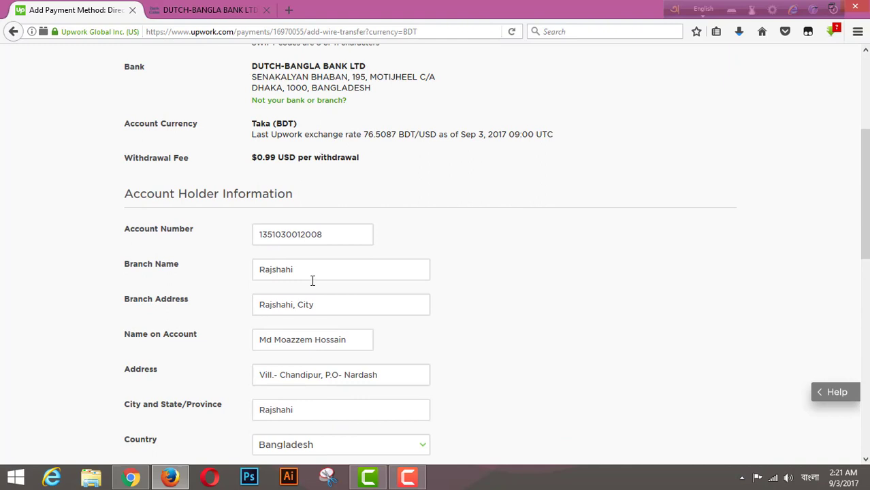
scroll(505, 324, down, 5)
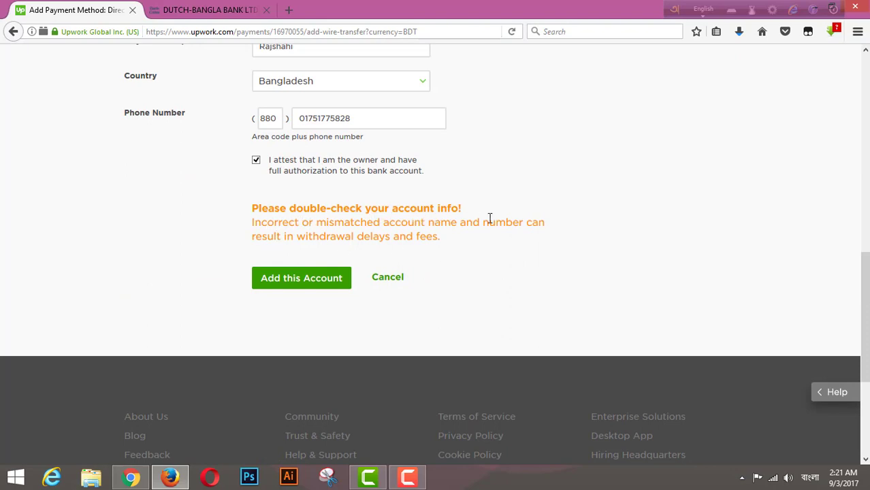
scroll(568, 204, up, 8)
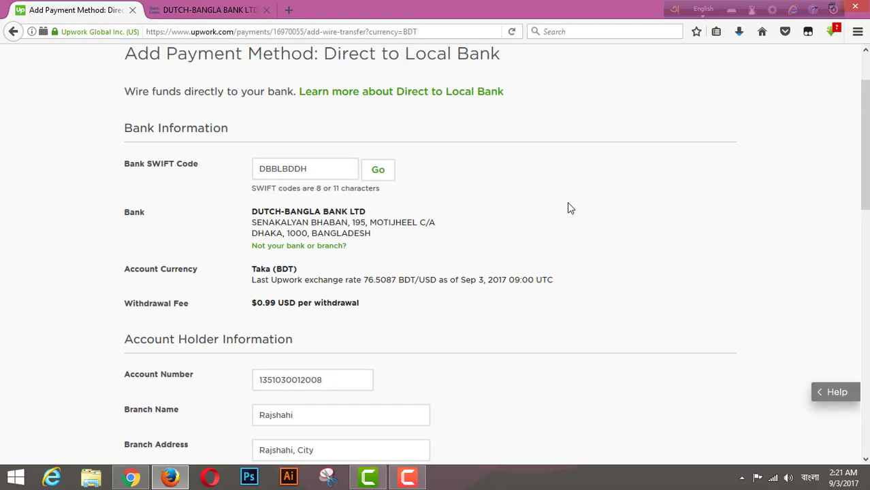
scroll(567, 202, down, 9)
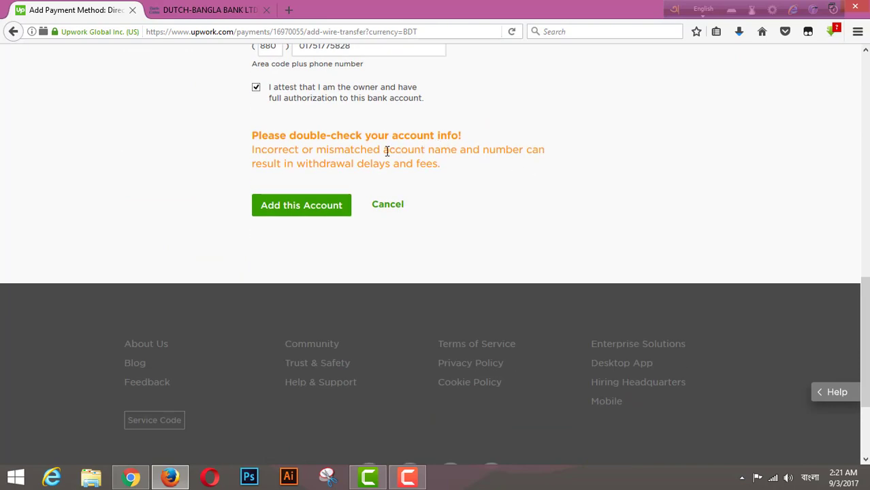
Submit with Add this Account, get the duplicate-account error, and follow its edit link.
click(294, 208)
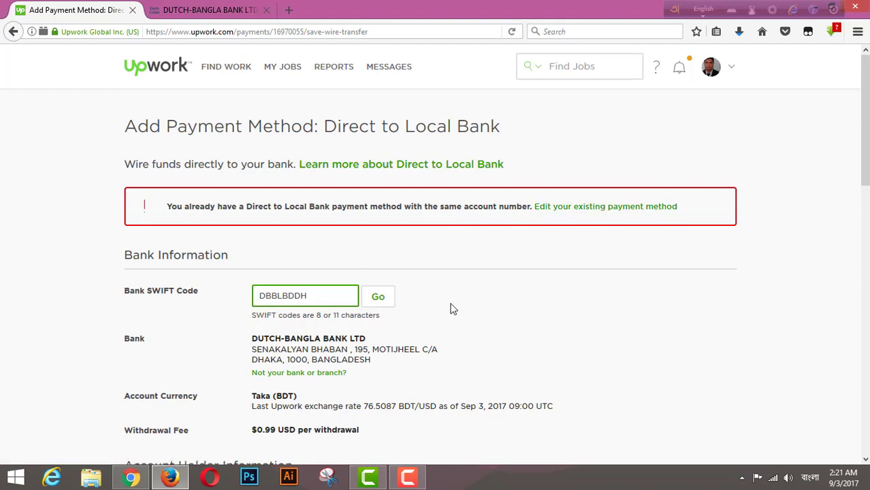
scroll(429, 300, down, 3)
scroll(319, 296, down, 3)
scroll(314, 290, down, 5)
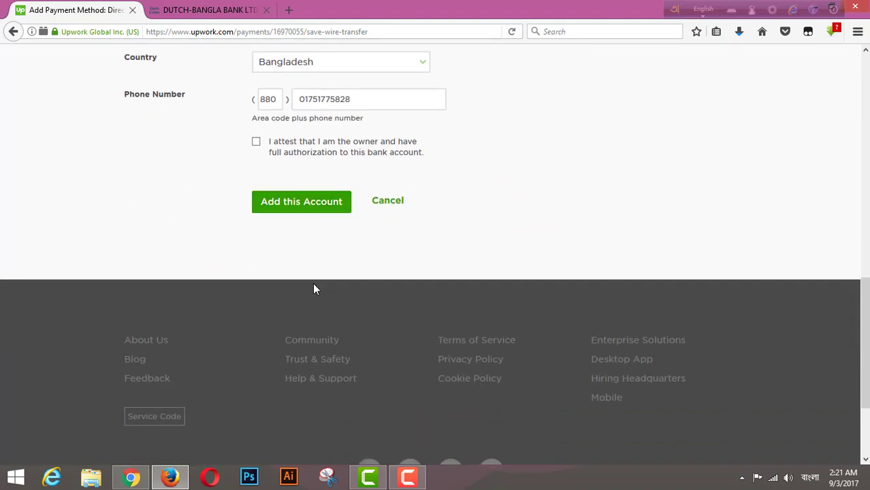
scroll(315, 286, up, 13)
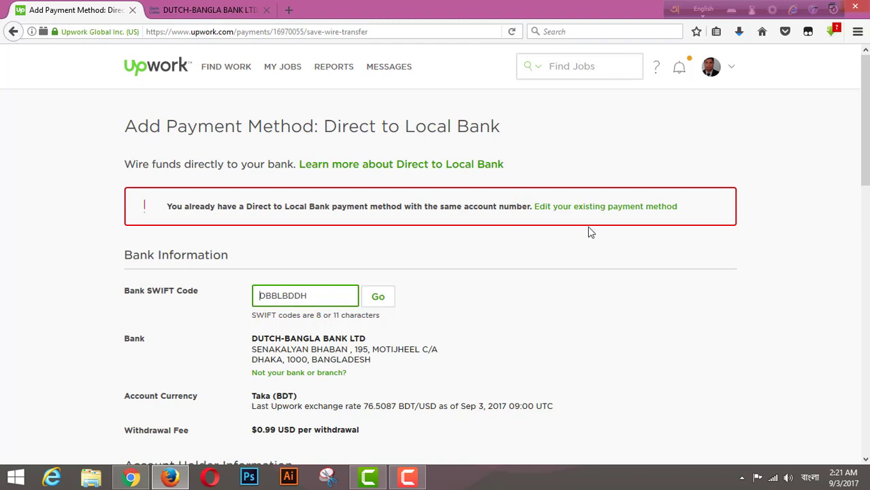
click(599, 212)
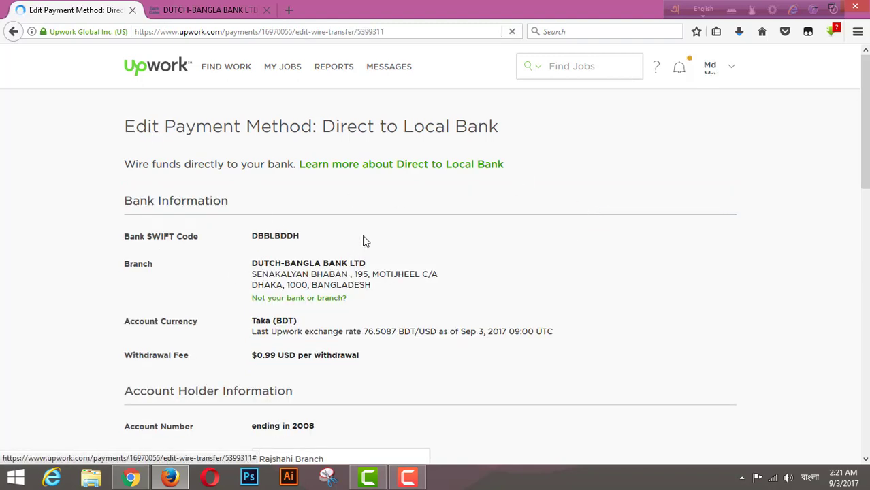
Review the existing Dutch-Bangla account: Taka (BDT), Rajshahi Branch, $0.99 withdrawal fee.
scroll(363, 241, down, 8)
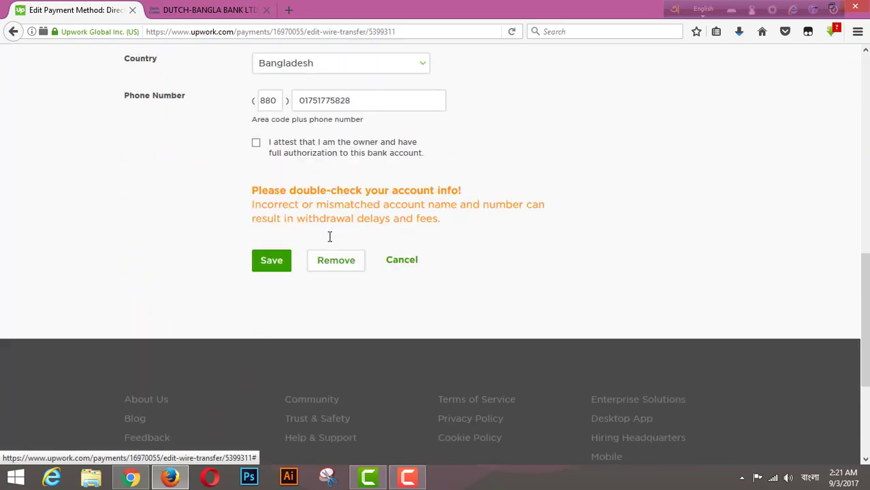
scroll(330, 236, up, 10)
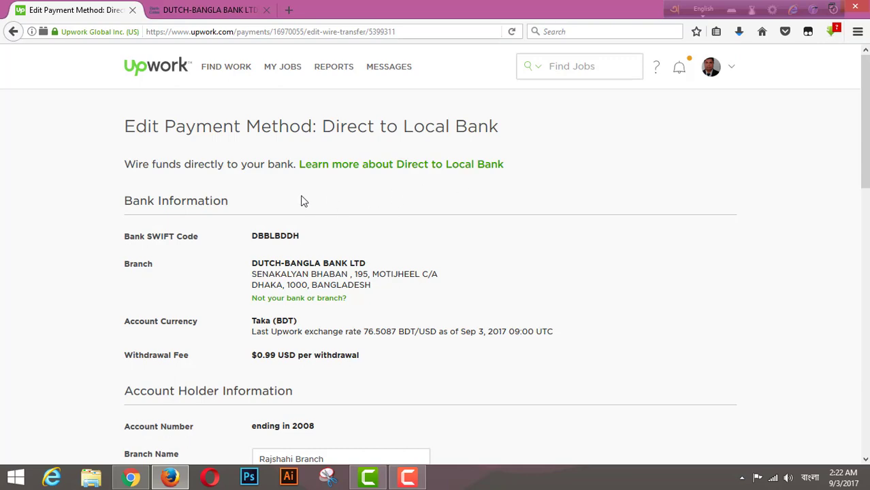
scroll(301, 199, down, 8)
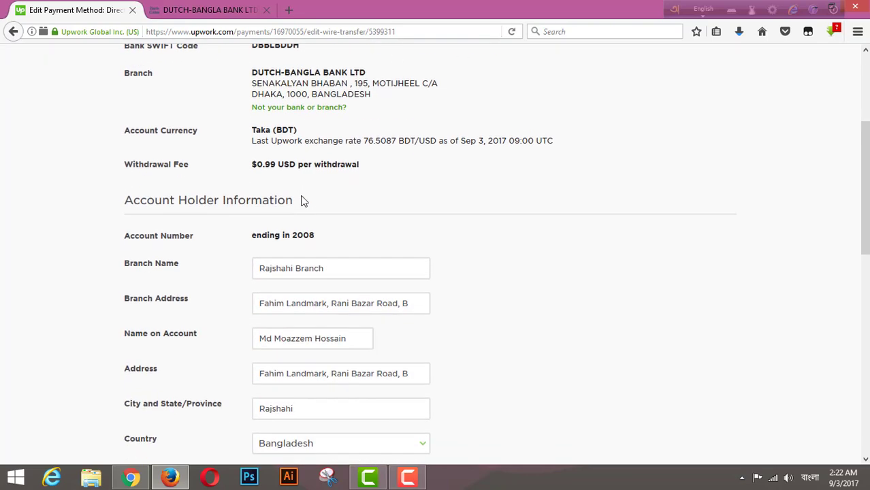
scroll(371, 202, up, 8)
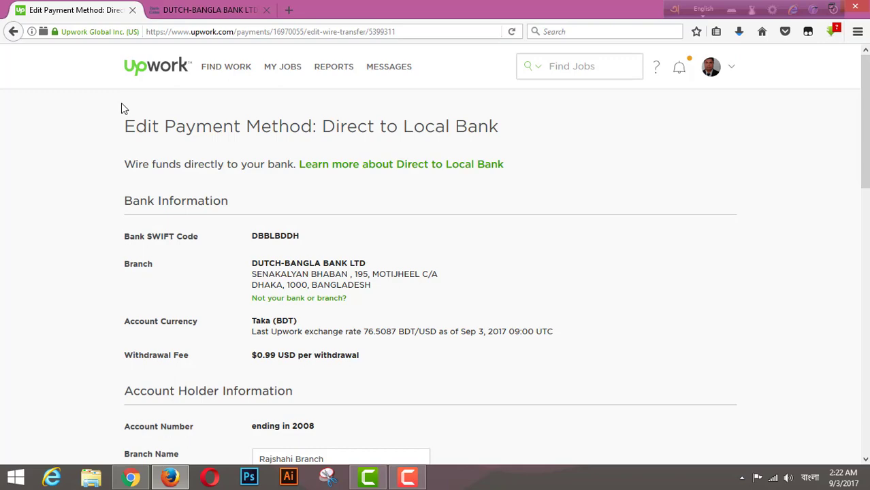
scroll(401, 174, down, 10)
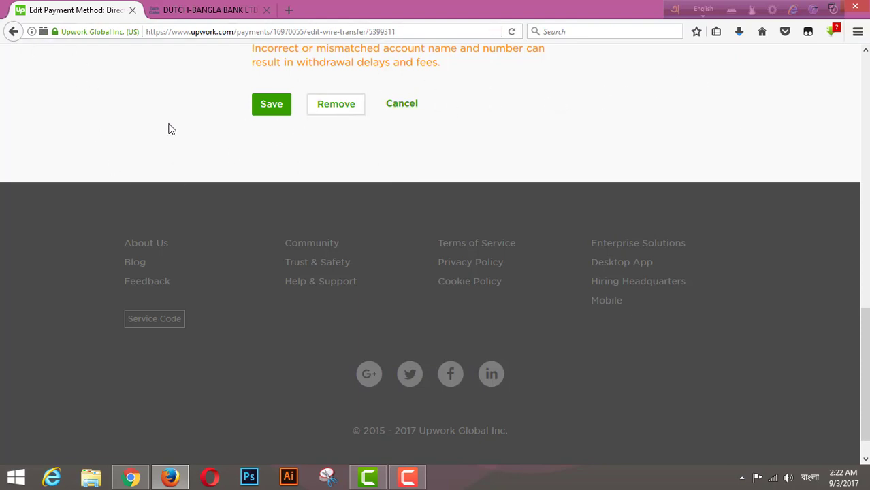
scroll(169, 128, up, 5)
scroll(171, 129, up, 7)
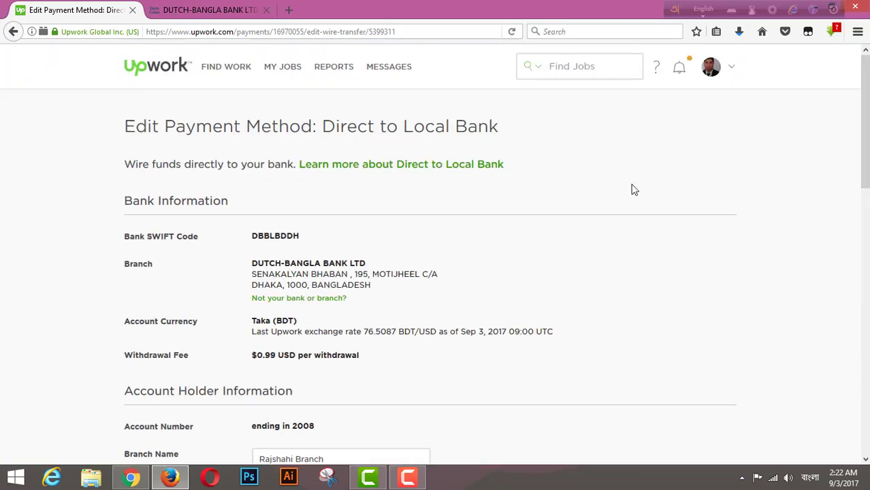